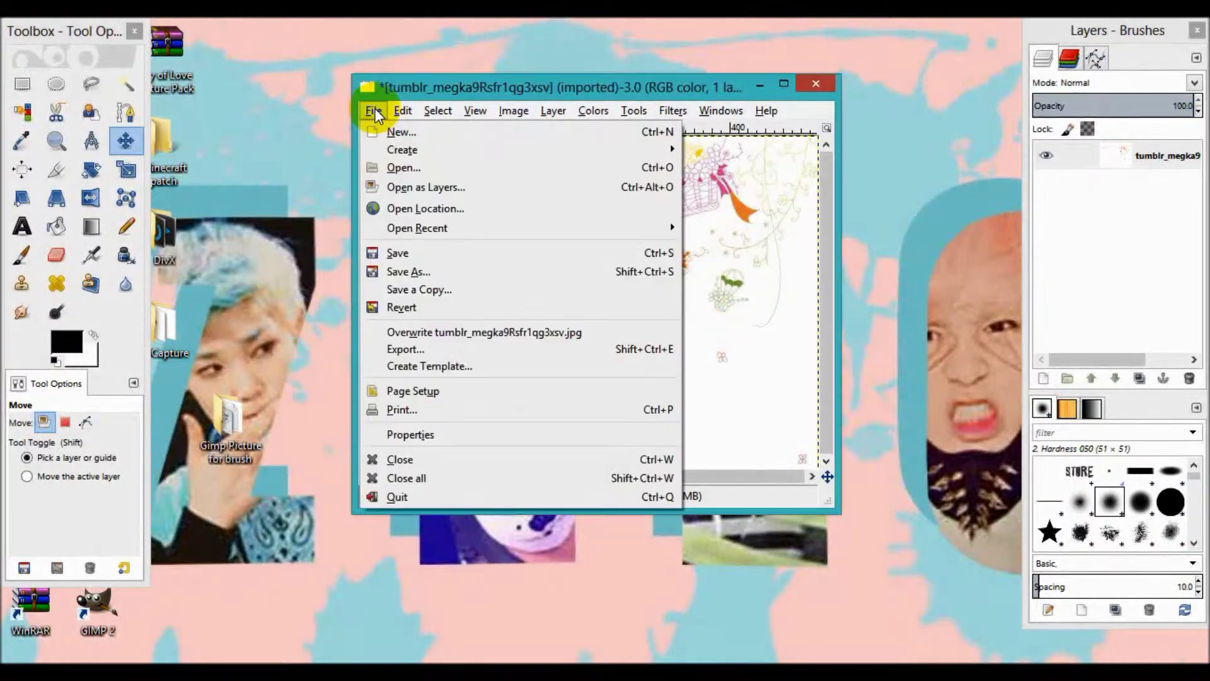
- Create a new 1055×1583 image
double_click(422, 223)
text(1055)
double_click(420, 247)
text(1583)
click(555, 347)
- Copy the floral background layer into the new image and close the original without saving
drag(1115, 155, 383, 259)
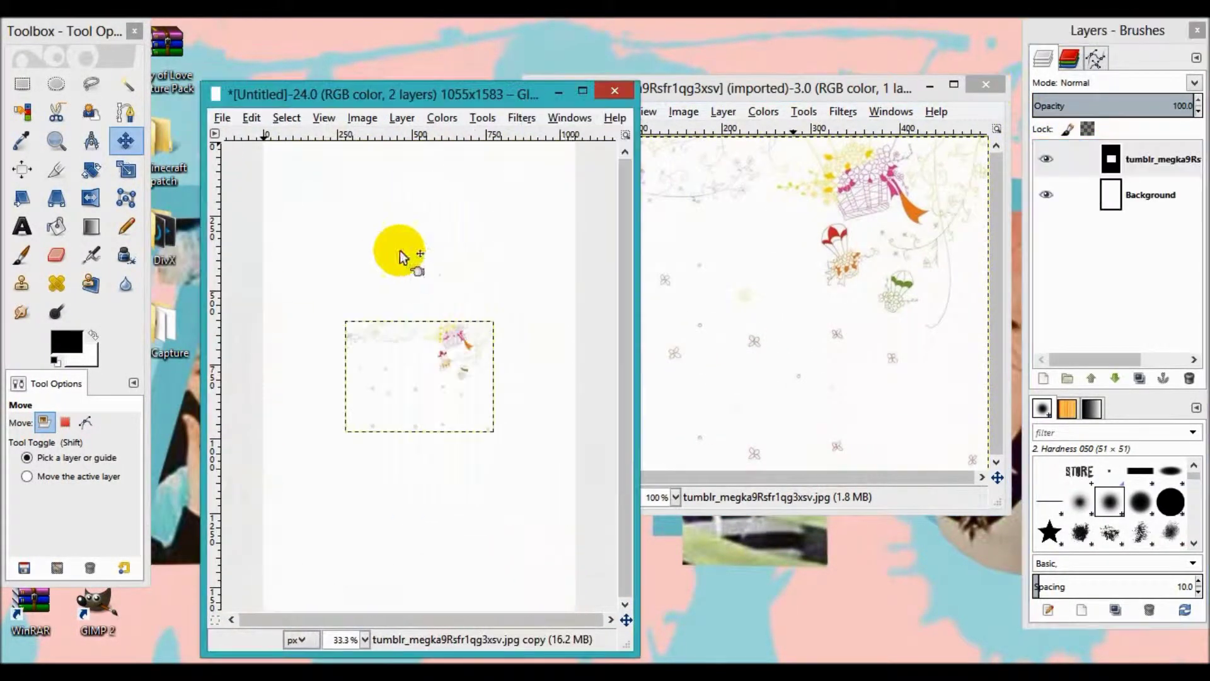
click(986, 85)
click(786, 390)
drag(480, 94, 689, 31)
click(435, 54)
- Scale the floral layer to 1055×1583 and shift it about 150 px left
click(1167, 158)
right_click(1167, 157)
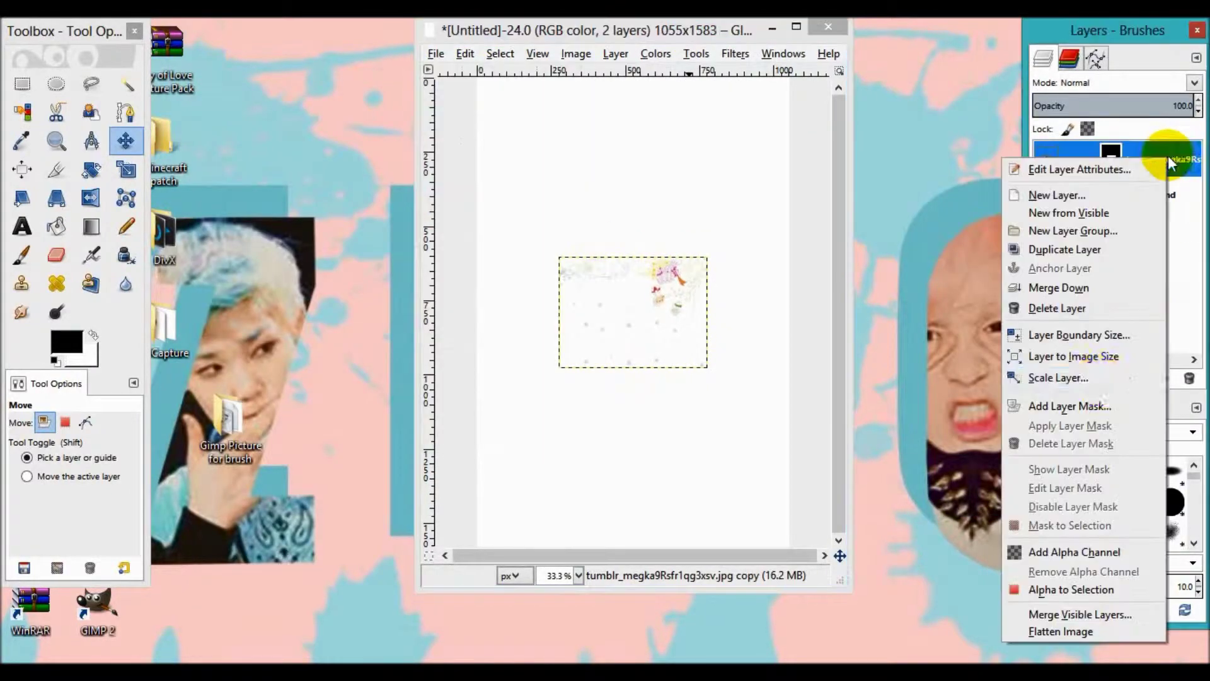
click(1098, 379)
double_click(126, 137)
text(1055)
double_click(140, 158)
text(1583)
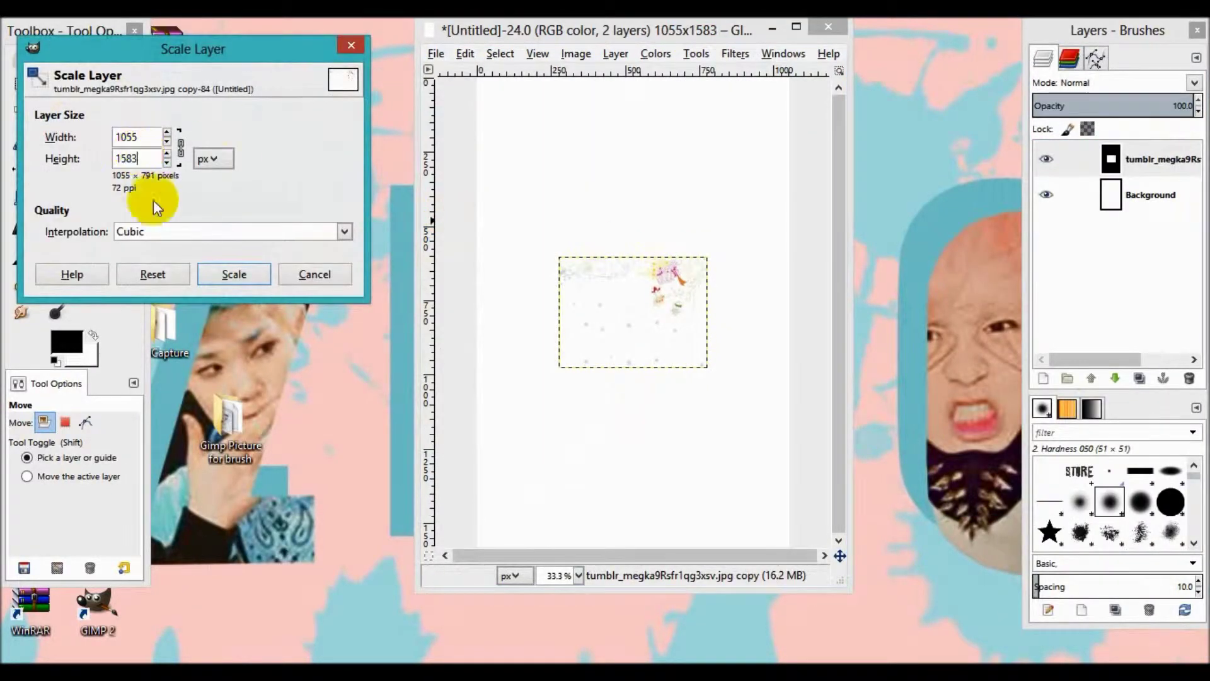
click(227, 273)
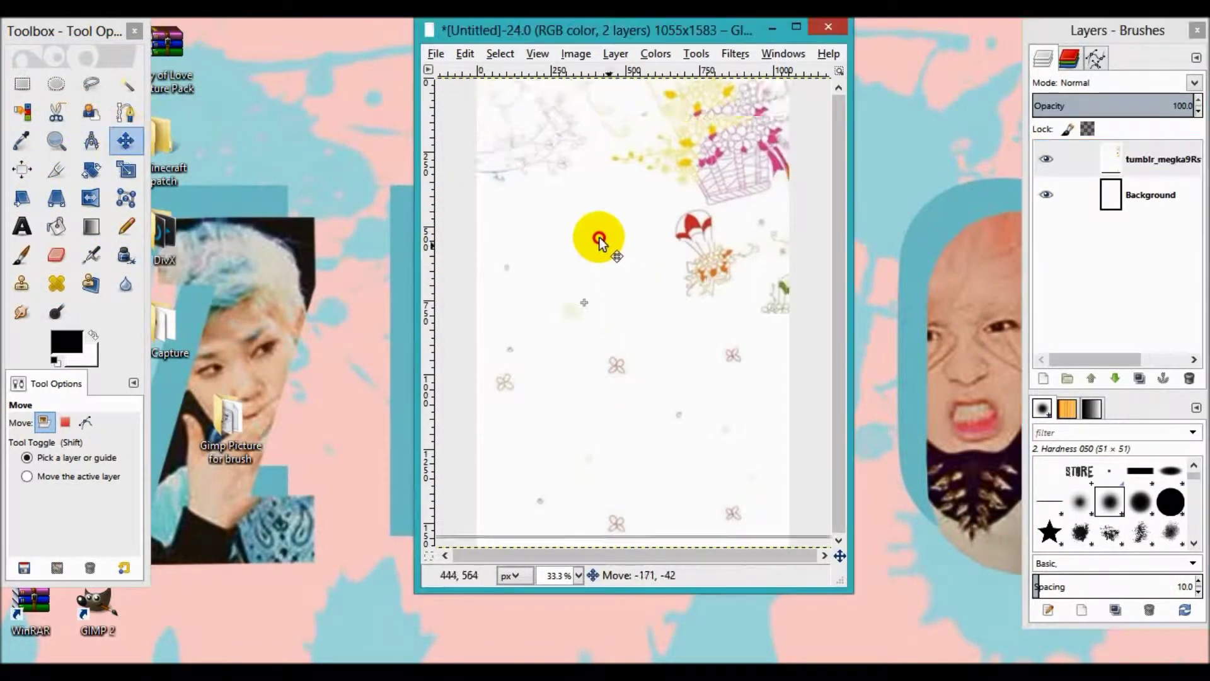
drag(649, 255, 558, 255)
- Slightly lower the floral layer's brightness and adjust its contrast with Brightness-Contrast
click(656, 54)
click(713, 140)
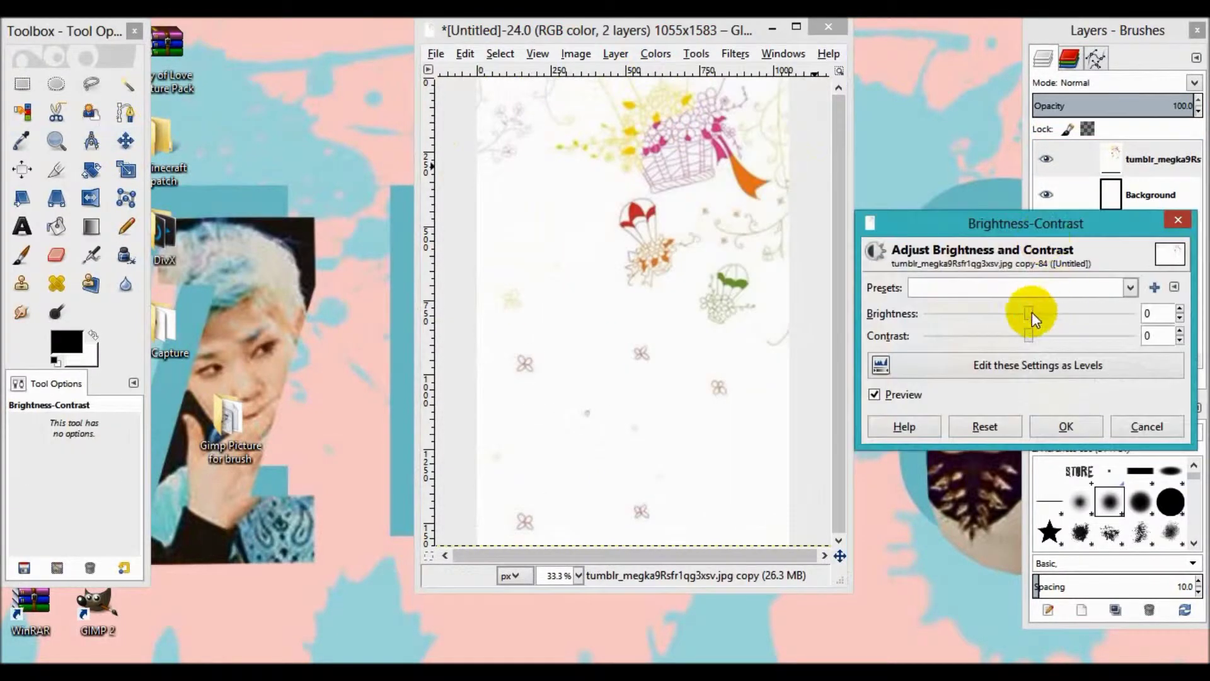
click(1038, 310)
click(1045, 339)
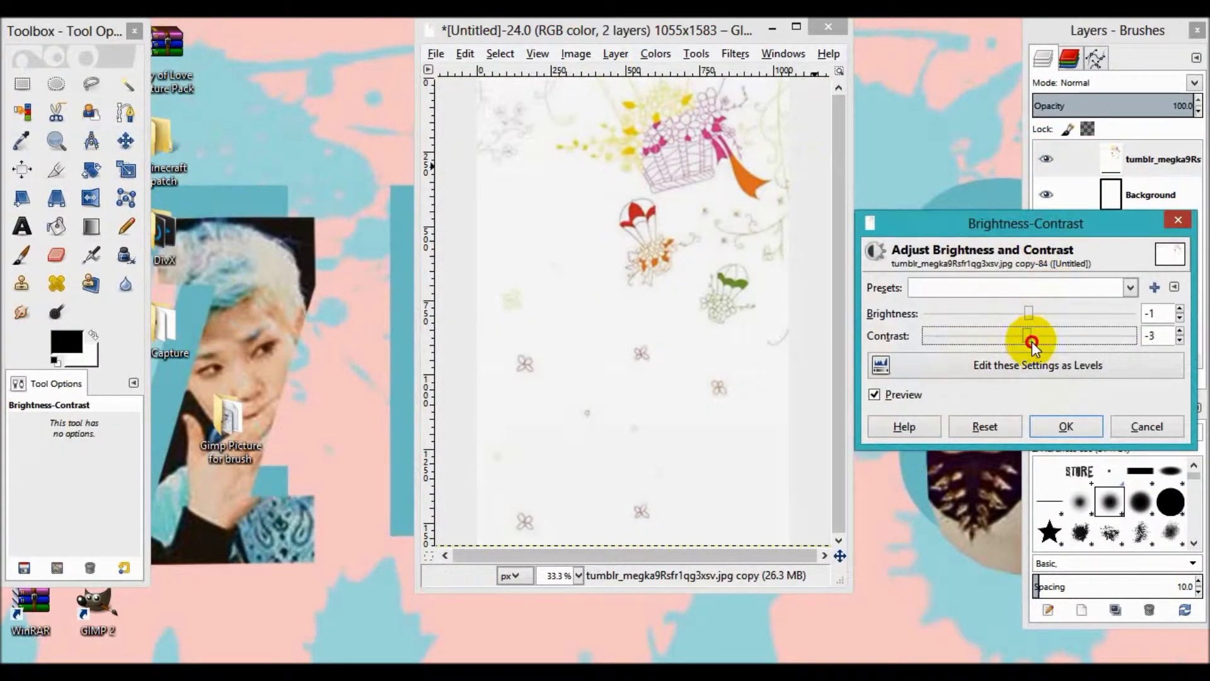
click(1056, 430)
- Delete the empty Background layer, leaving the floral layer as the only layer
right_click(1150, 195)
click(1096, 354)
click(435, 54)
click(505, 127)
mouse_move(96, 611)
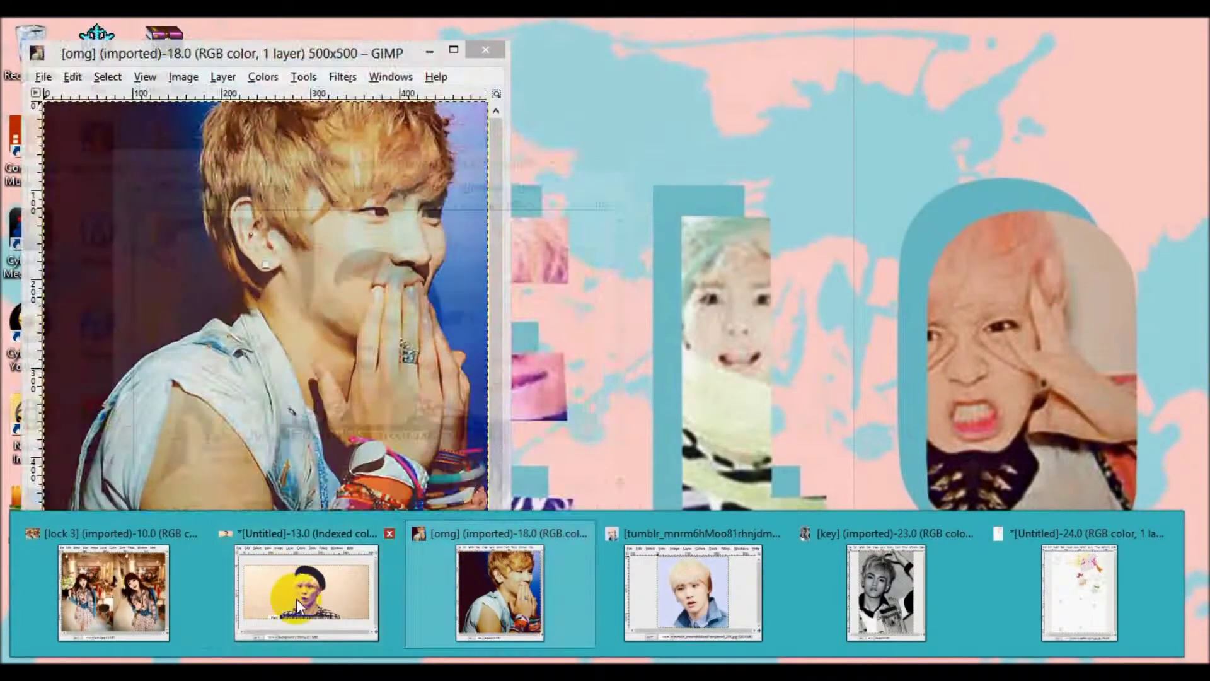
click(110, 596)
- Enlarge the lock 3 window, zoom to 300% on the skirt, and add an alpha channel
drag(441, 131, 653, 116)
drag(861, 534, 930, 575)
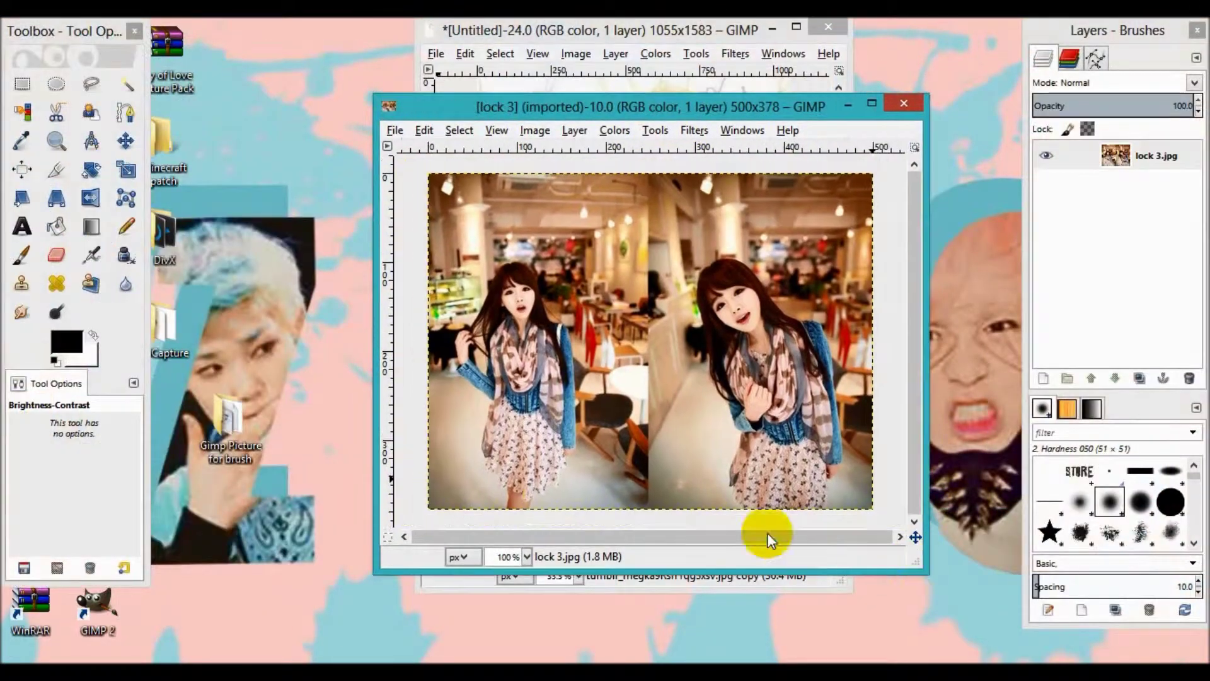
key(z)
click(540, 503)
right_click(1142, 178)
click(1086, 551)
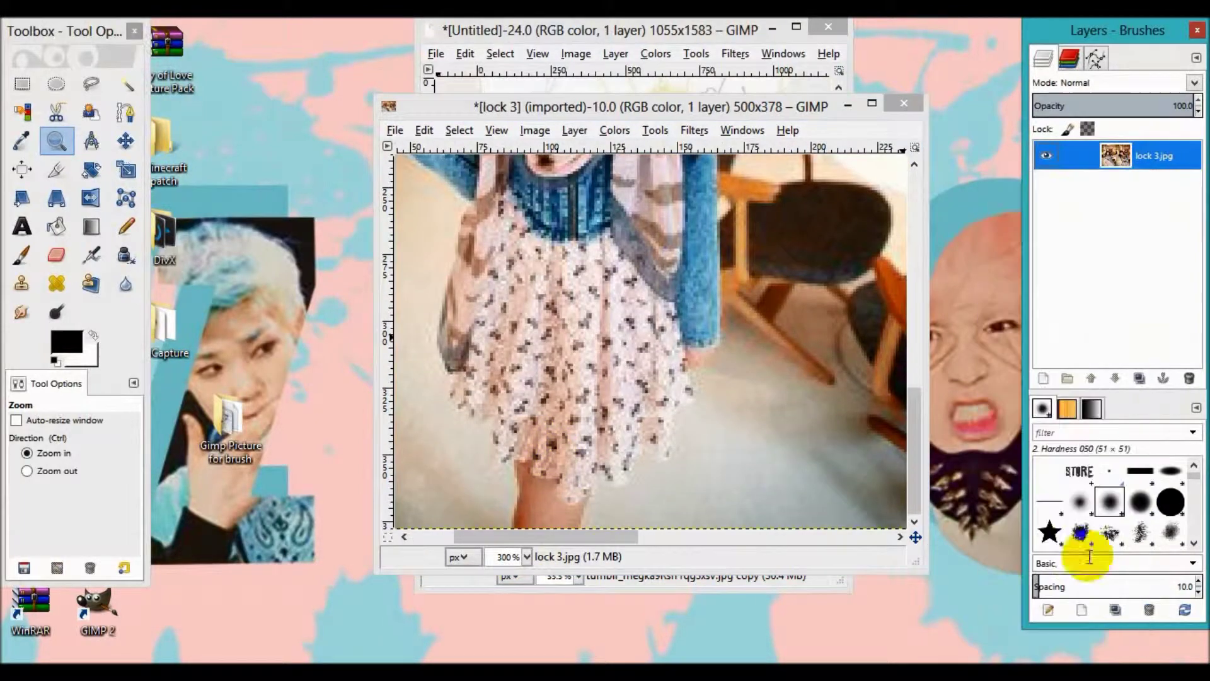
key(f)
click(512, 524)
- Free-select the girl's left outline from her lower leg up the skirt, arm and hand
click(519, 491)
drag(515, 459, 459, 410)
click(451, 397)
click(447, 376)
click(439, 353)
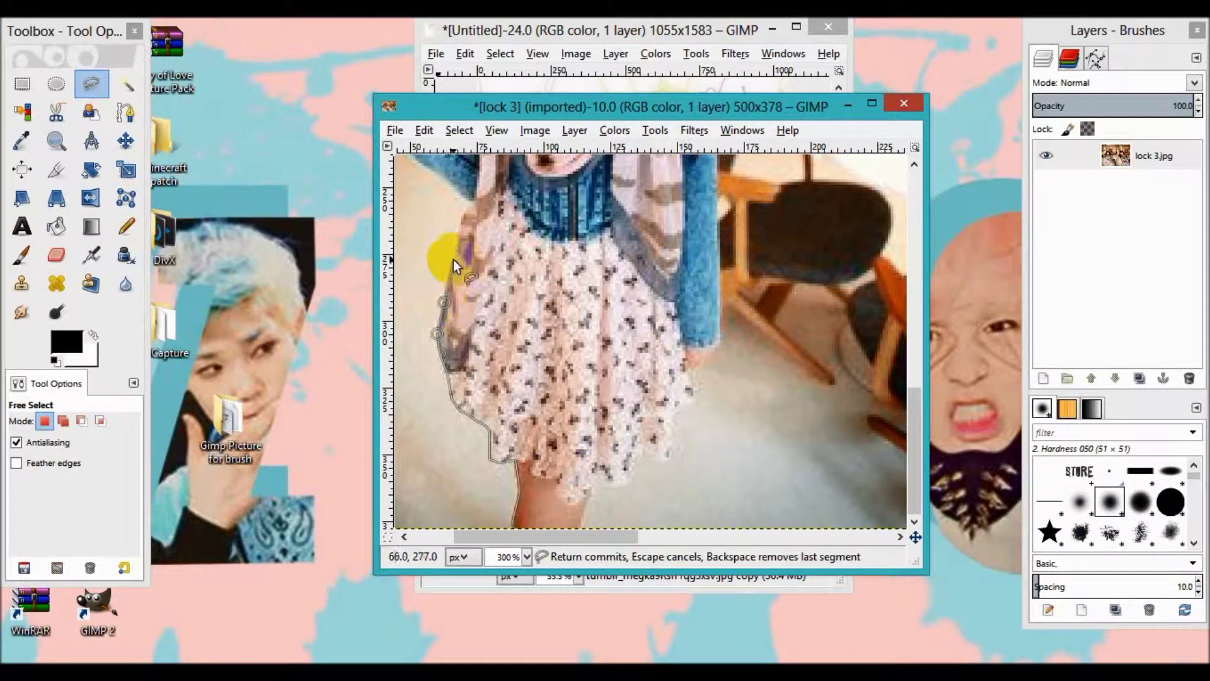
click(462, 207)
scroll(449, 312, up, 5)
scroll(449, 313, left, 3)
click(509, 326)
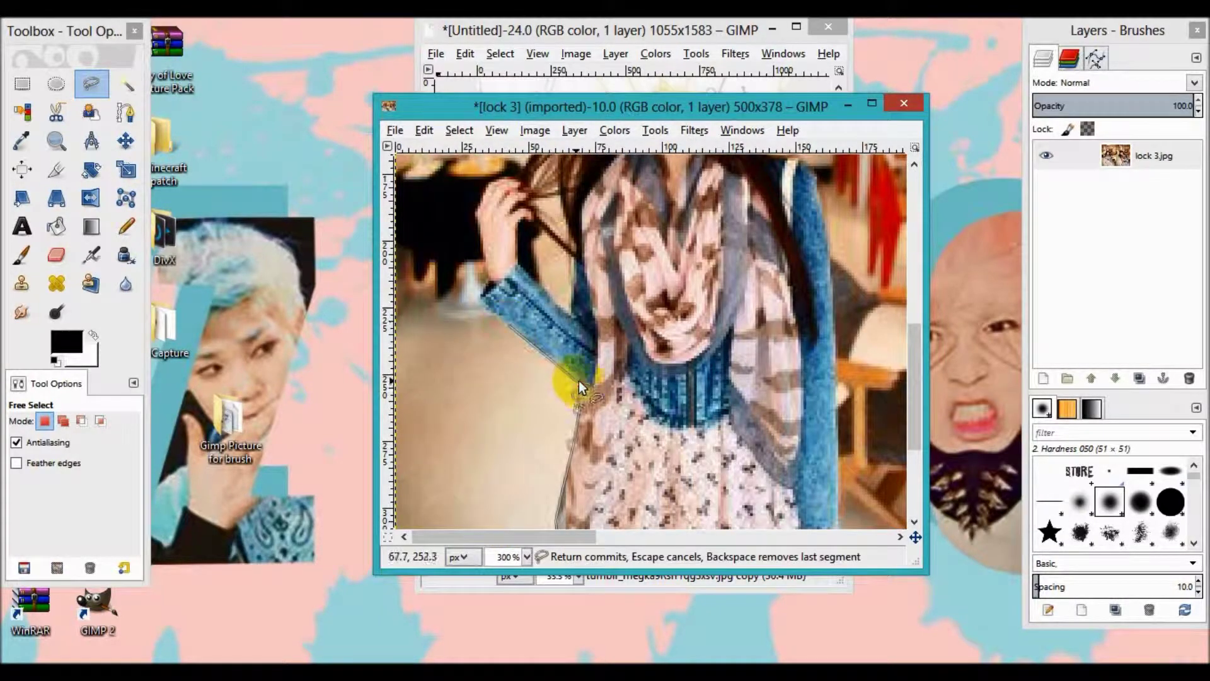
click(480, 300)
click(477, 210)
click(488, 187)
- Continue the outline across the top of her hair and down its right side
scroll(529, 252, up, 3)
scroll(523, 267, up, 3)
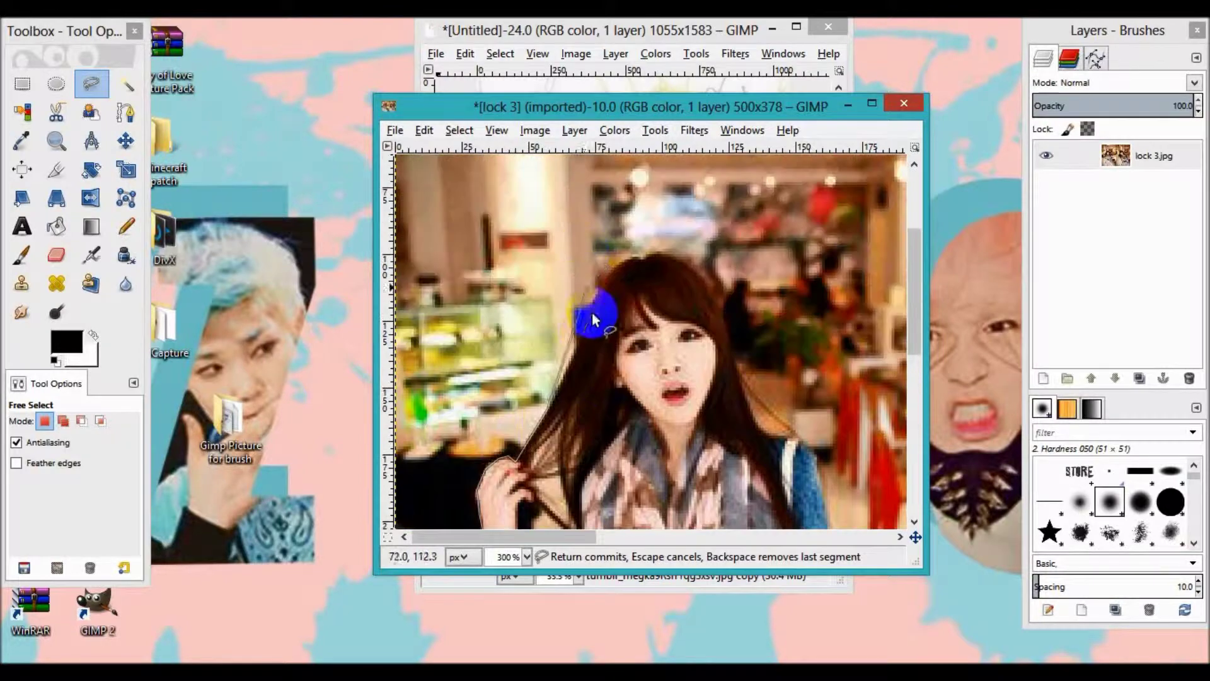
click(595, 301)
click(609, 275)
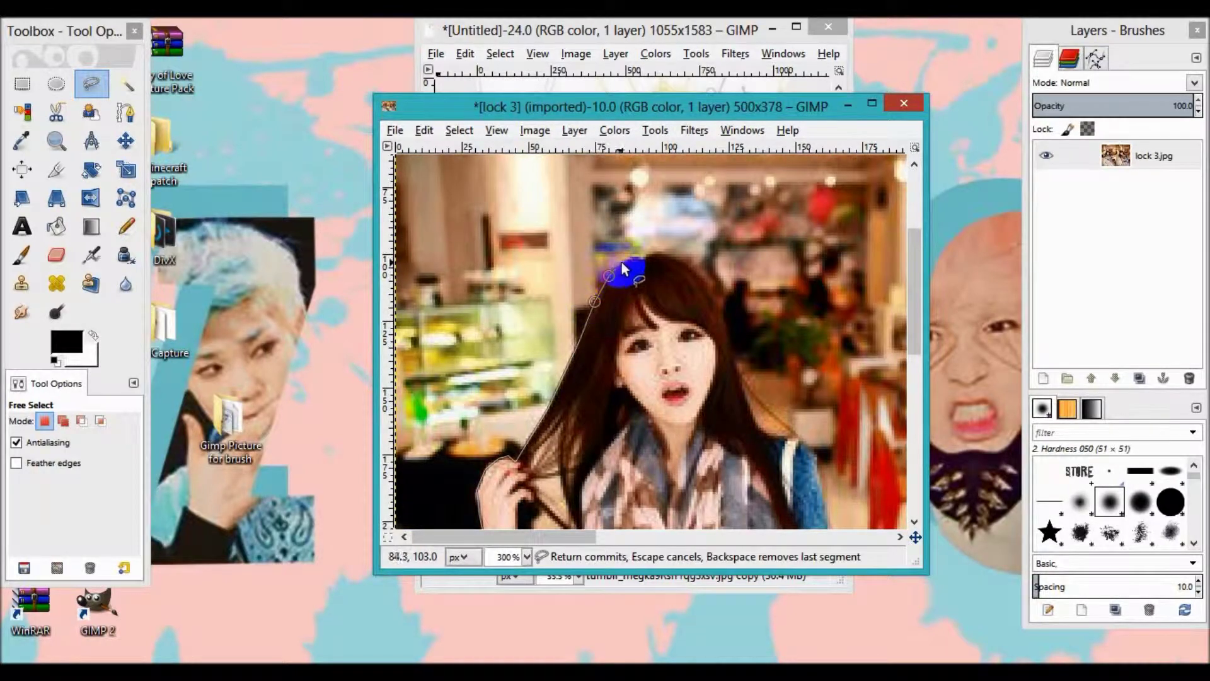
click(635, 256)
click(646, 256)
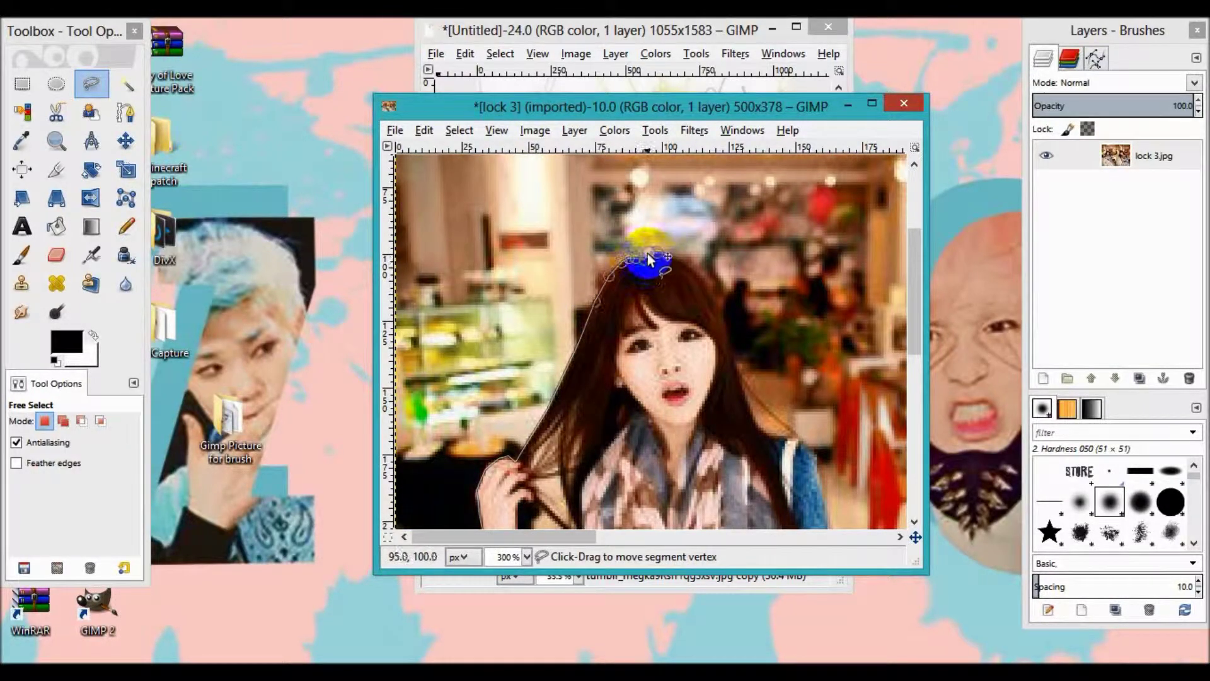
click(698, 267)
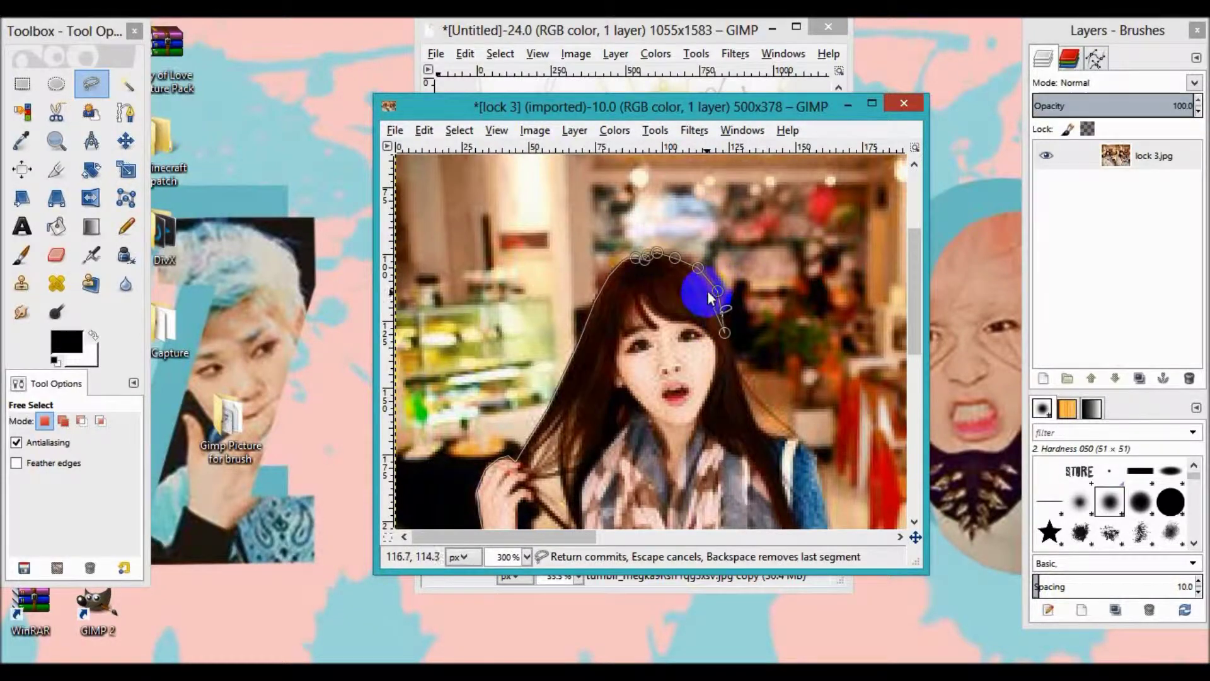
scroll(718, 289, down, 3)
click(747, 208)
click(814, 274)
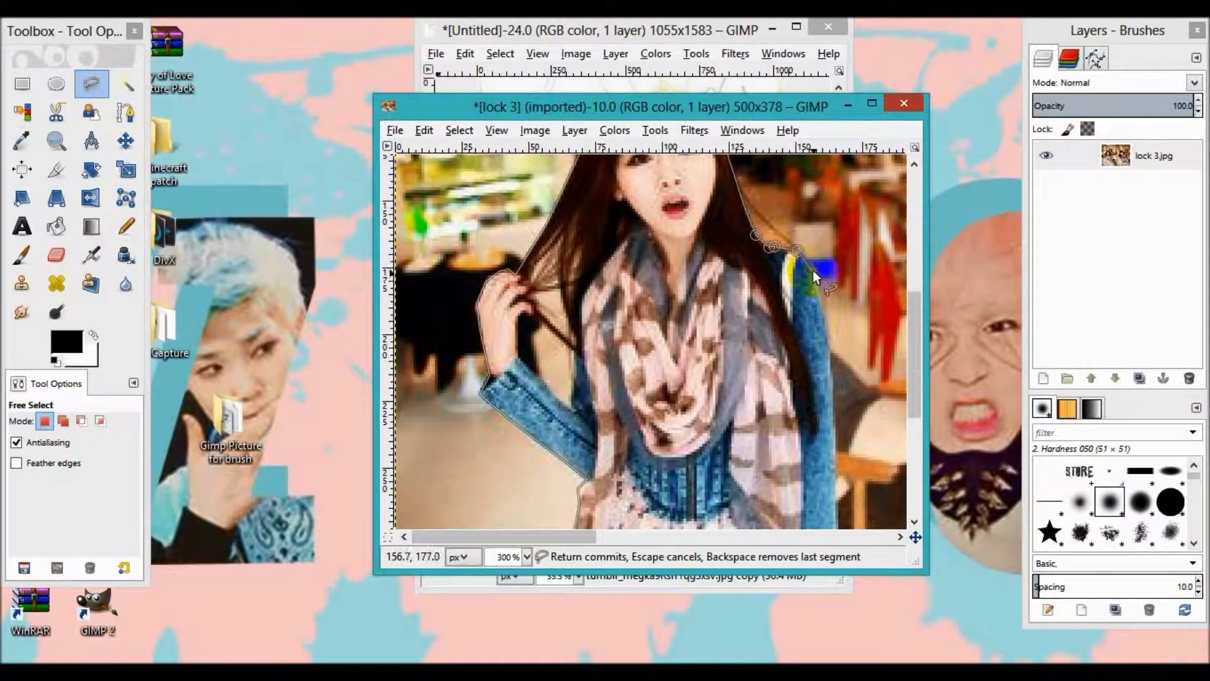
- Trace down the jacket's and skirt's right edge and close the outline at the start
scroll(824, 307, down, 2)
click(833, 386)
scroll(836, 391, down, 3)
click(839, 343)
click(823, 364)
click(817, 393)
click(797, 415)
click(796, 438)
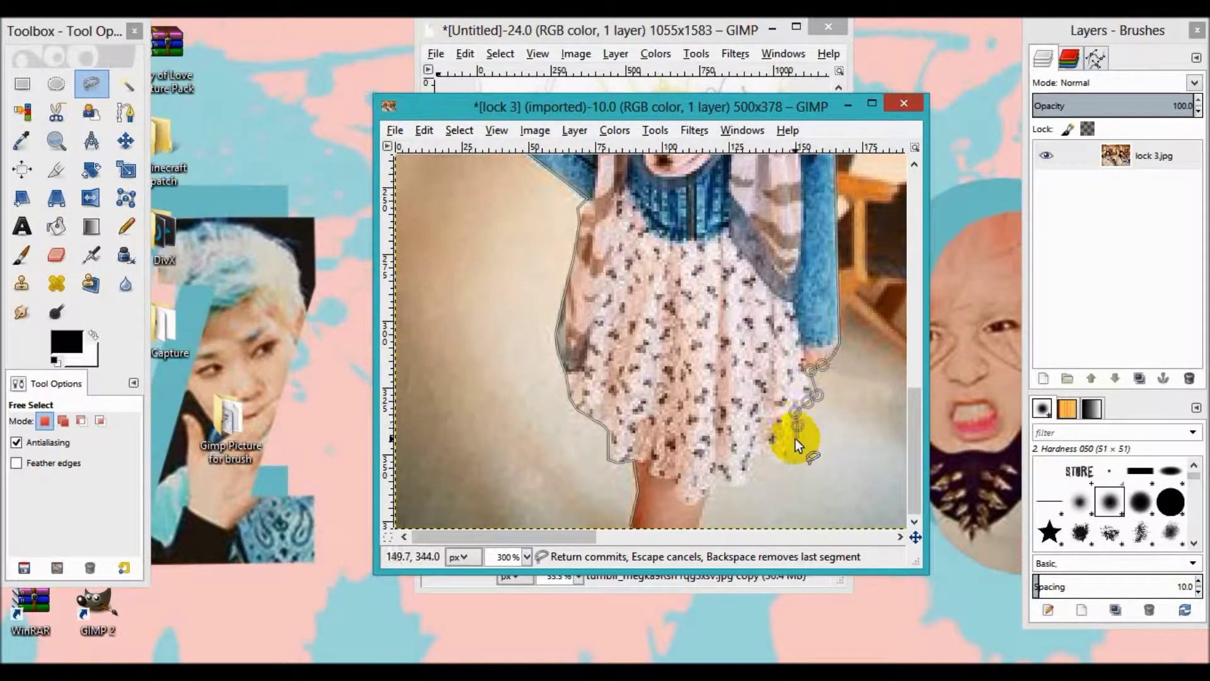
click(781, 462)
click(707, 490)
click(696, 528)
click(631, 528)
- Invert the selection and cut away everything around the girl, then zoom out
right_click(697, 474)
click(851, 542)
key(ctrl+x)
click(527, 559)
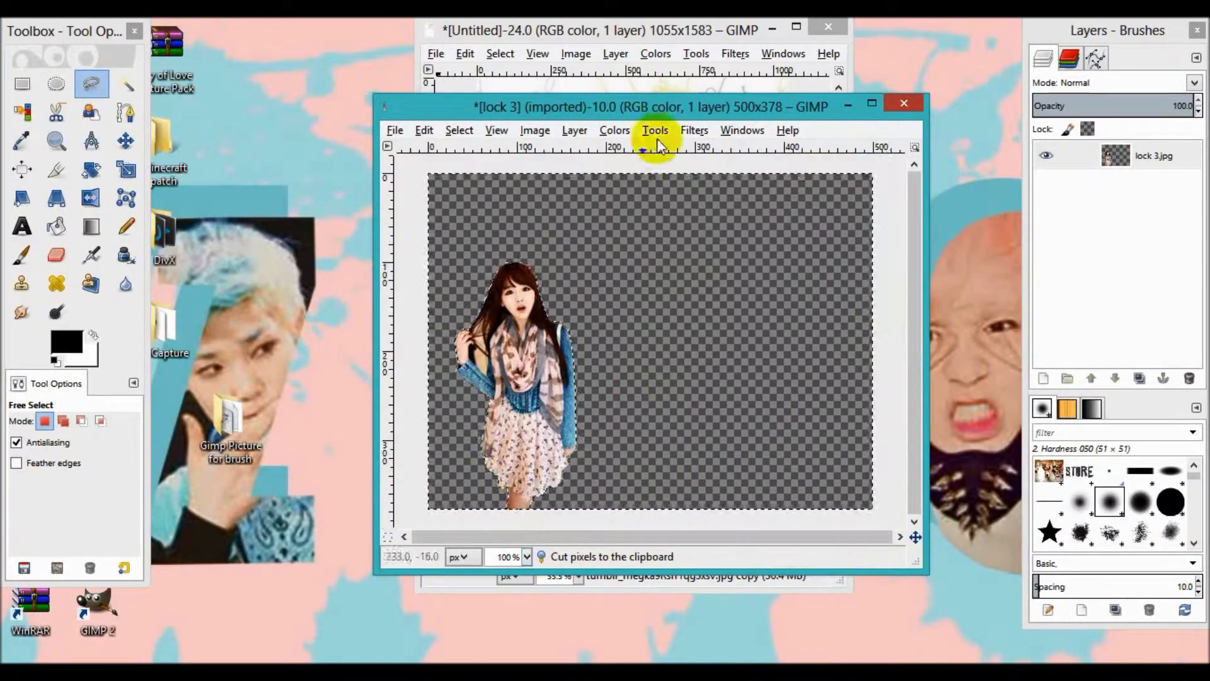
- Copy the cut-out girl into the poster and close the lock 3 photo without saving
drag(649, 108, 883, 278)
drag(1161, 157, 630, 310)
key(ctrl+w)
key(ctrl+d)
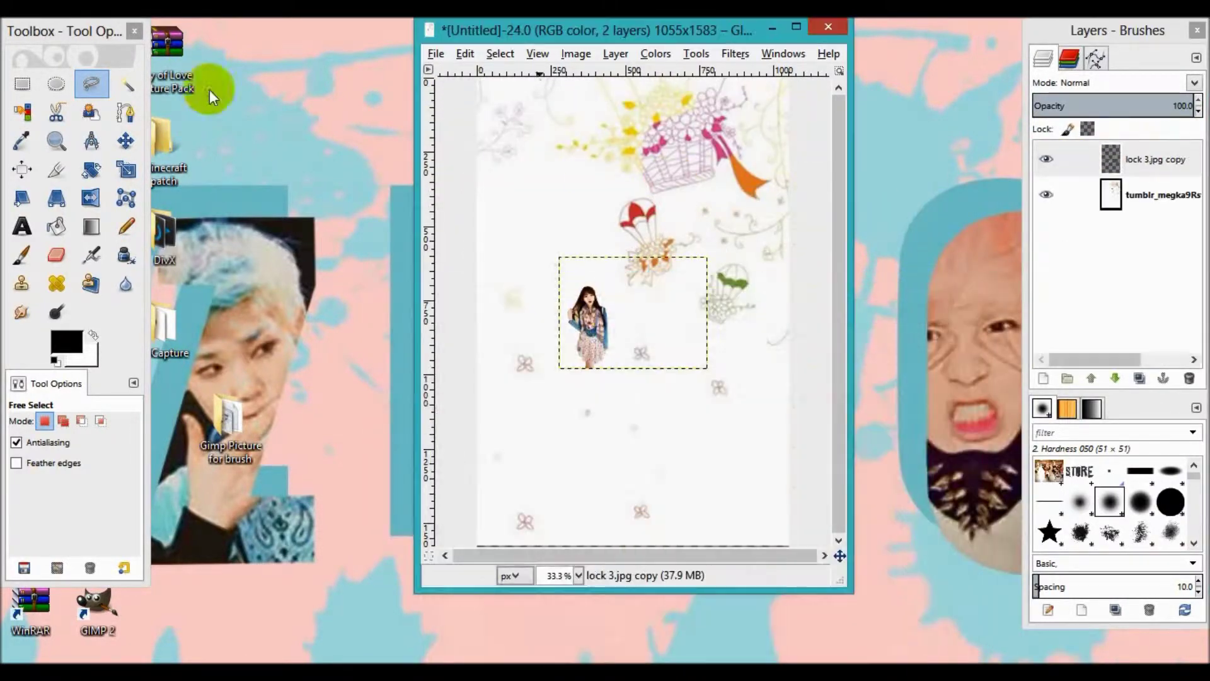
- Scale the girl layer up to fill the poster height and reposition her
click(126, 141)
drag(585, 319, 672, 361)
click(125, 169)
mouse_move(648, 301)
mouse_down()
mouse_move(558, 193)
mouse_move(793, 500)
mouse_up()
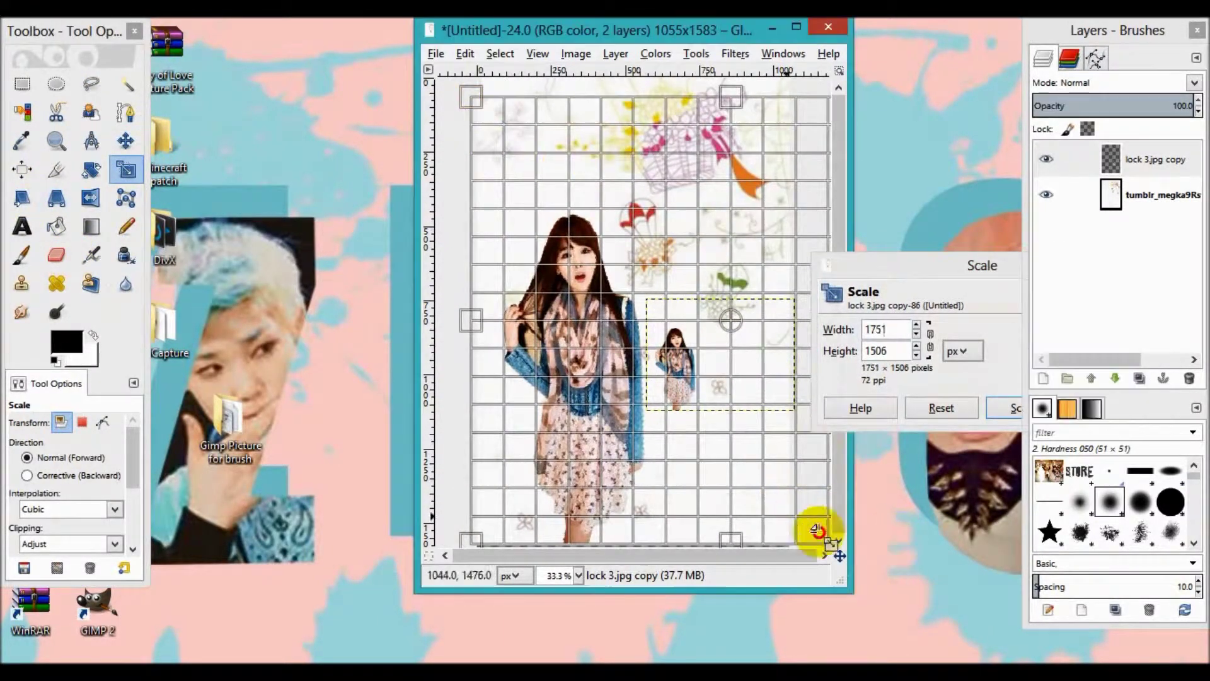
drag(793, 500, 844, 553)
click(995, 408)
click(125, 141)
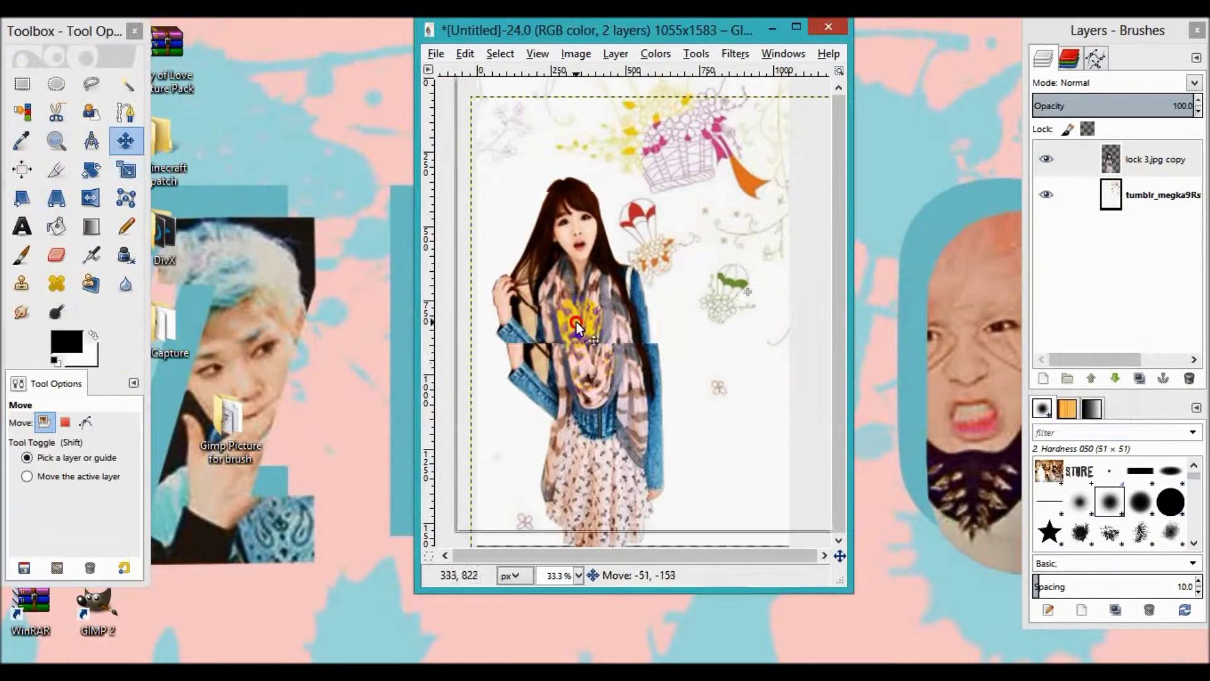
drag(568, 315, 505, 309)
- Zoom to 150% and outline the background gap between the girl's hair and arm
click(56, 140)
click(504, 365)
key(f)
scroll(505, 366, up, 2)
click(499, 482)
click(482, 389)
click(568, 429)
click(517, 374)
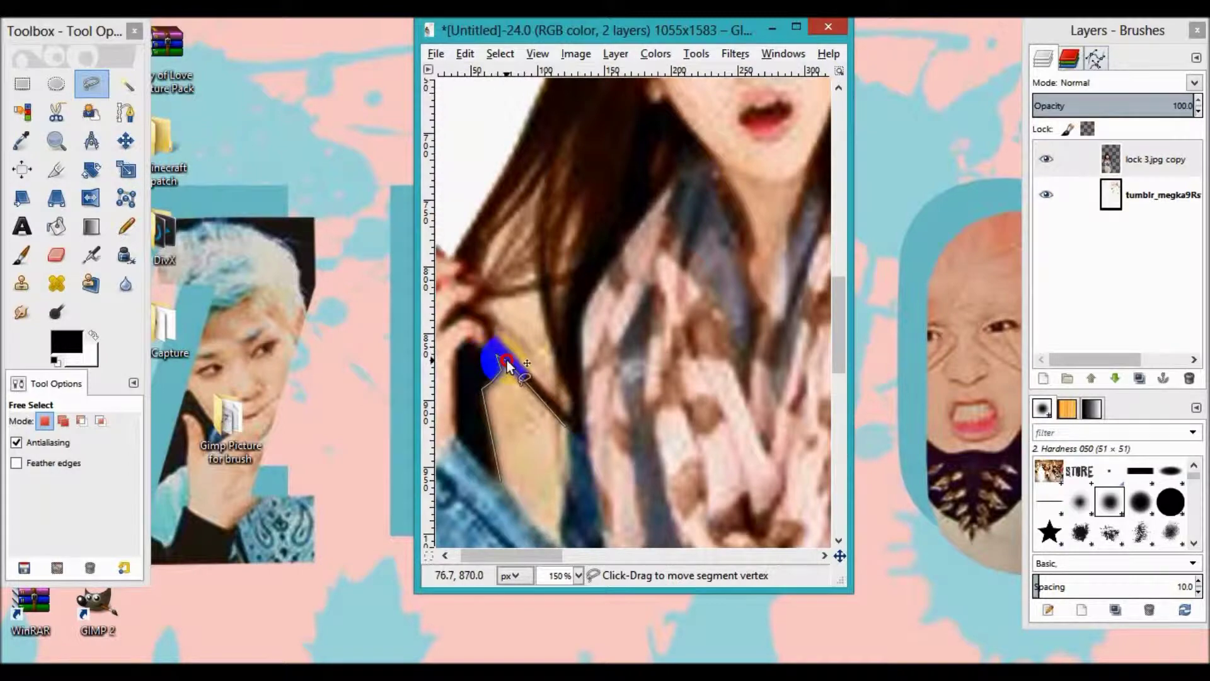
scroll(573, 466, down, 3)
click(511, 357)
- Cut out the hair-arm gap after undoing an accidental inverted cut
right_click(511, 357)
mouse_move(551, 413)
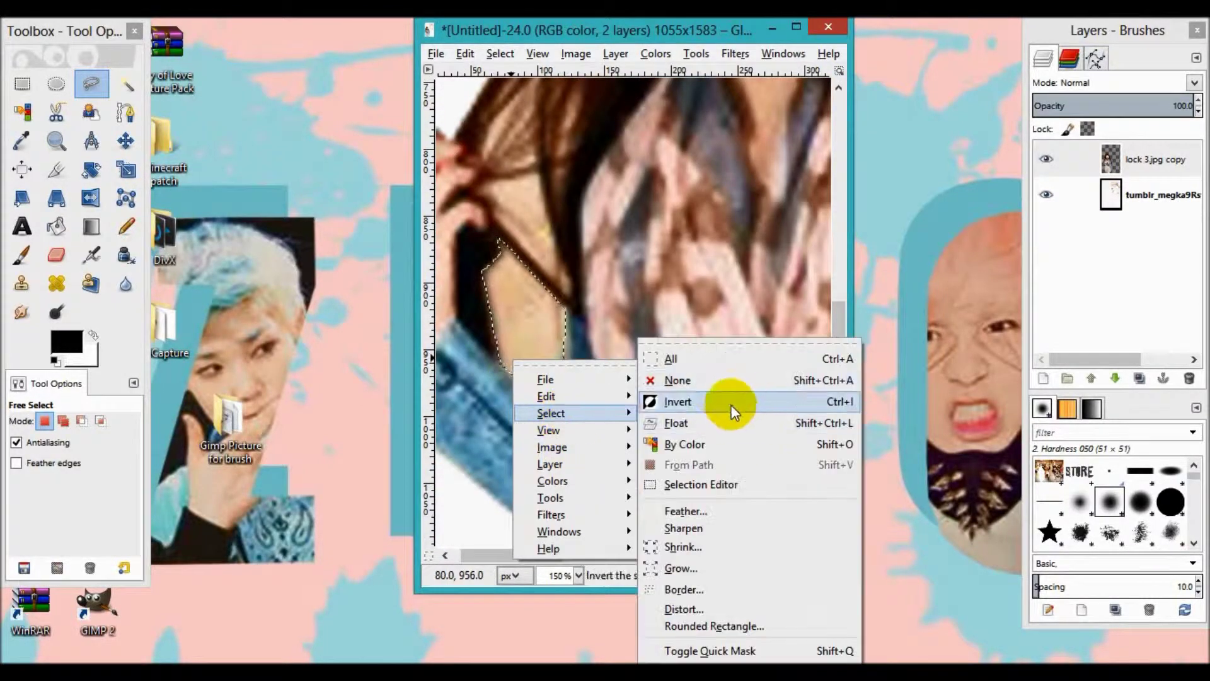
click(684, 401)
key(ctrl+x)
key(ctrl+z)
right_click(545, 346)
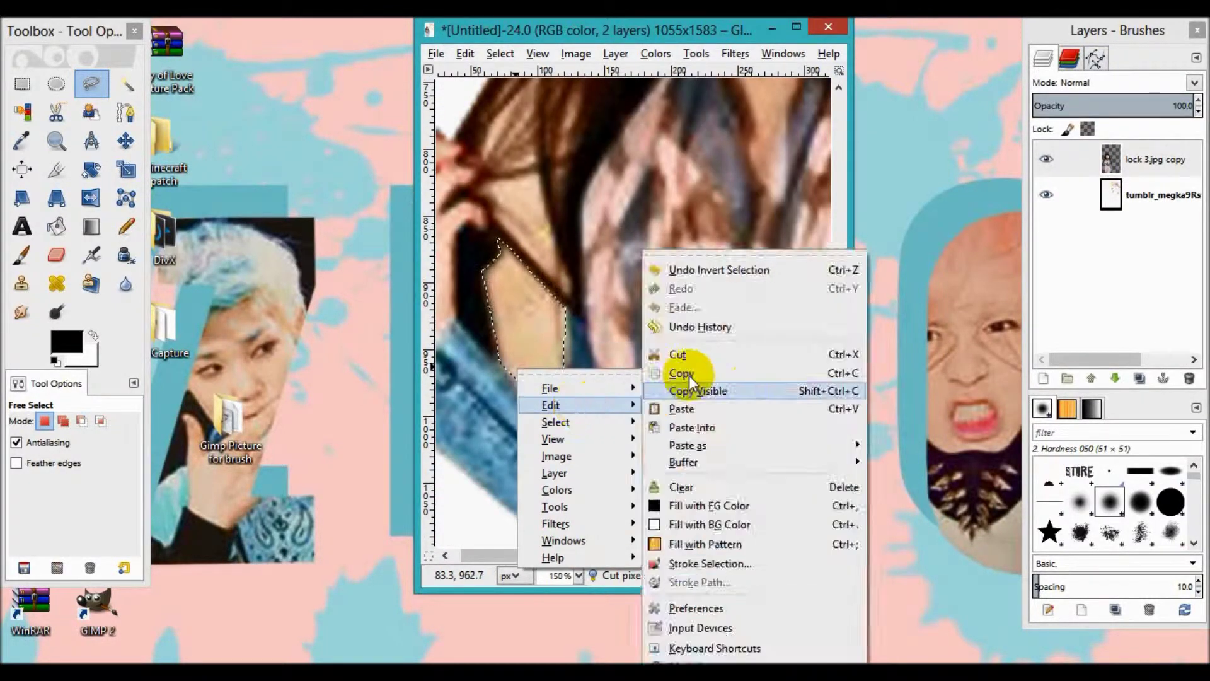
click(676, 354)
- Outline and cut away the next background gap beside the hair
scroll(567, 353, up, 3)
click(490, 331)
click(492, 316)
click(474, 307)
click(537, 291)
click(492, 329)
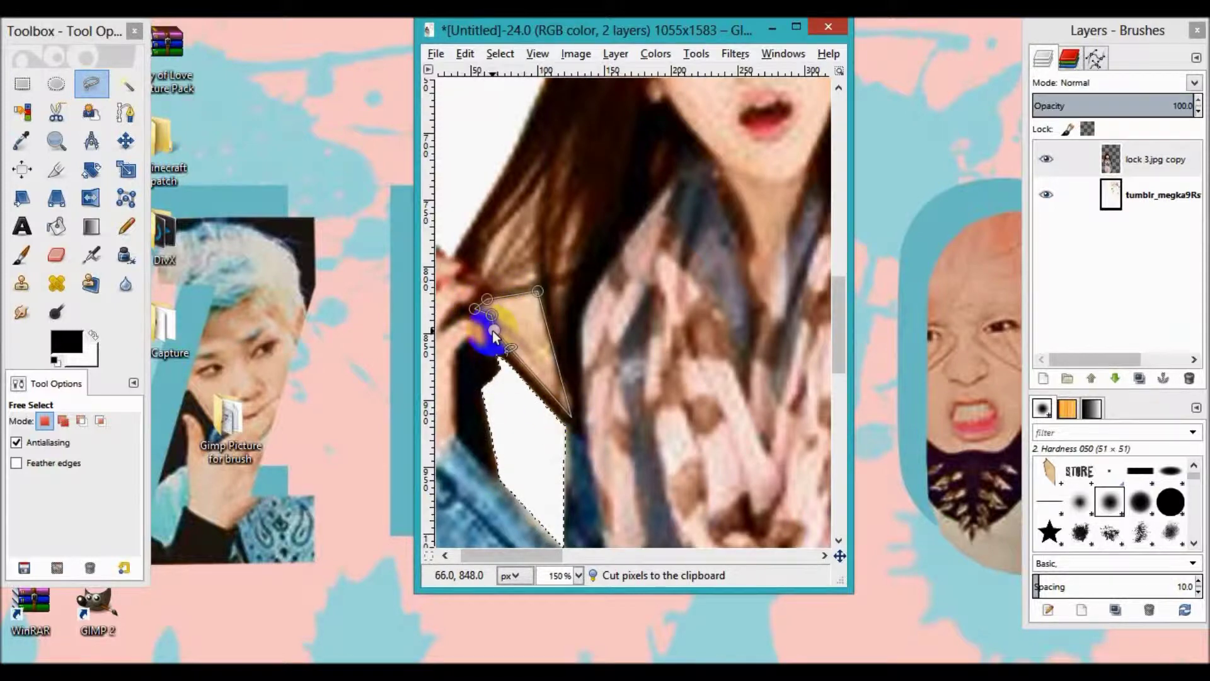
right_click(541, 344)
click(707, 354)
- Outline and cut away the leftover background around the hair strand
scroll(555, 308, up, 3)
click(518, 324)
right_click(499, 374)
click(490, 391)
click(537, 338)
click(498, 386)
right_click(525, 299)
click(687, 331)
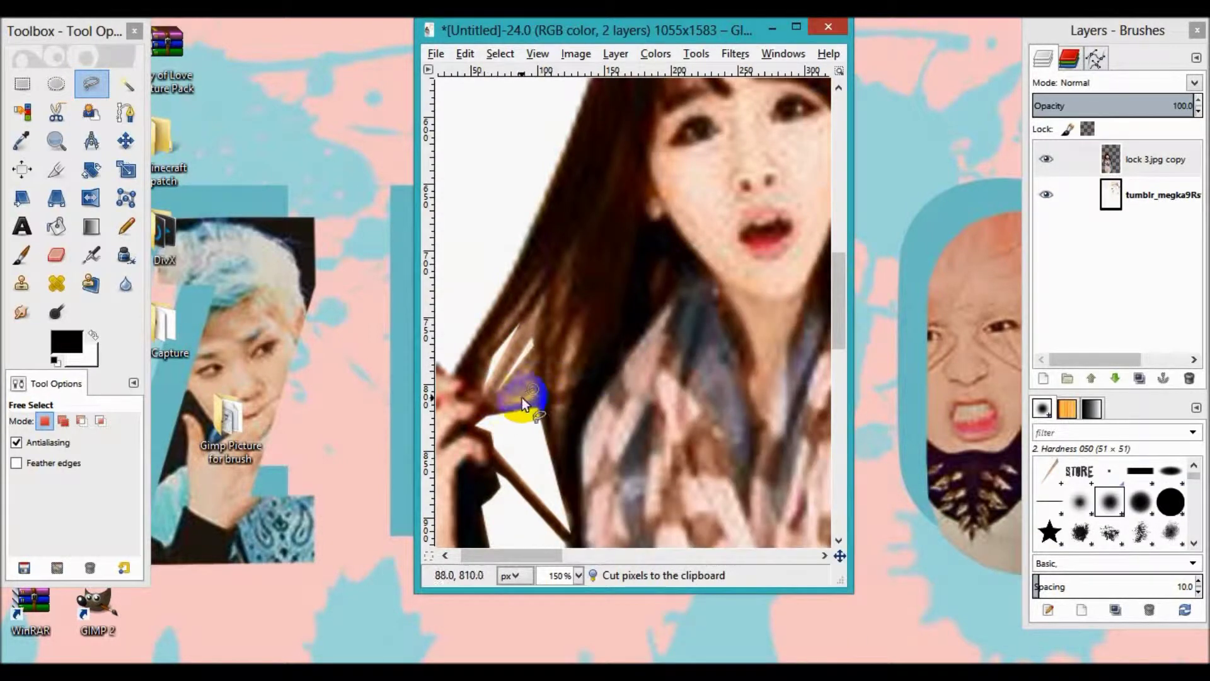
right_click(535, 389)
click(694, 389)
scroll(441, 515, down, 4)
- Drag the girl layer slightly with the Move tool to settle her final position
click(500, 53)
click(514, 97)
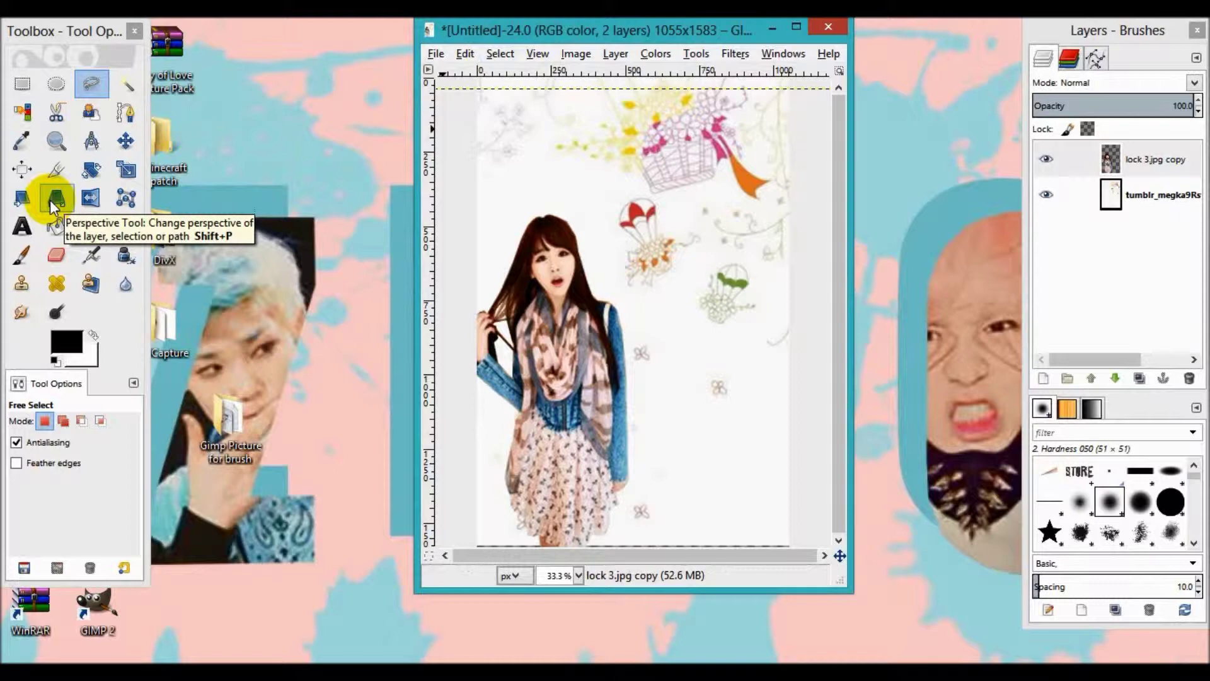
click(125, 140)
mouse_move(529, 308)
mouse_down()
mouse_move(545, 372)
mouse_move(529, 340)
mouse_up()
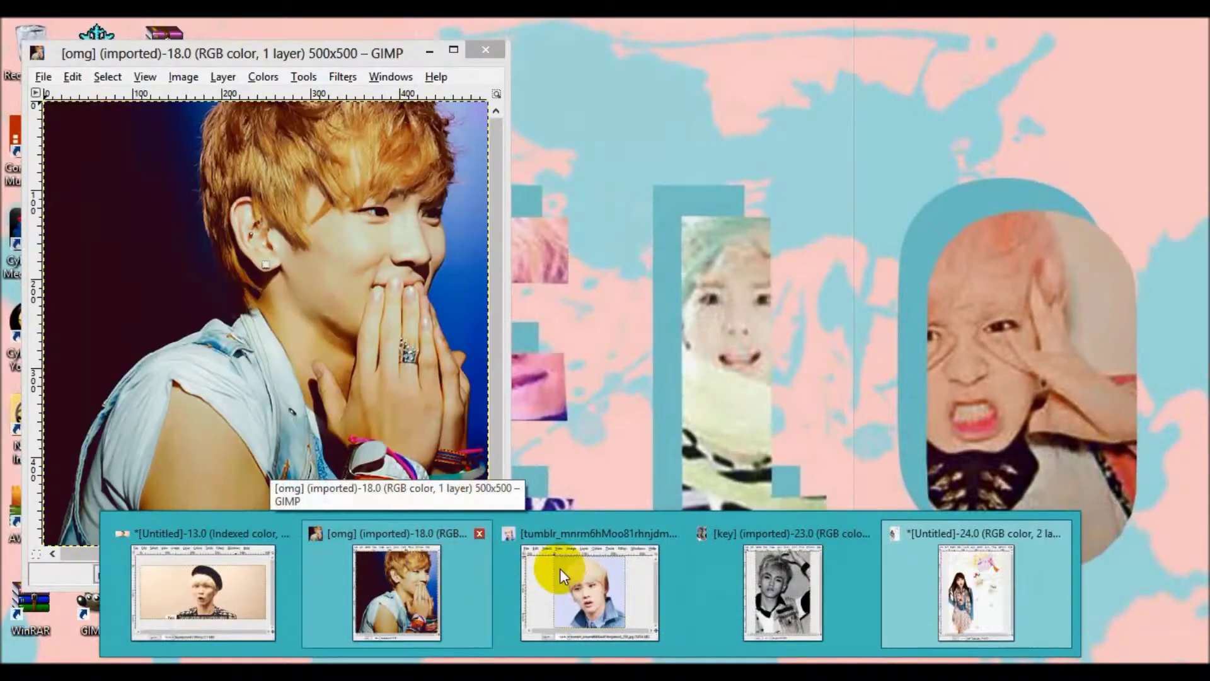
click(323, 582)
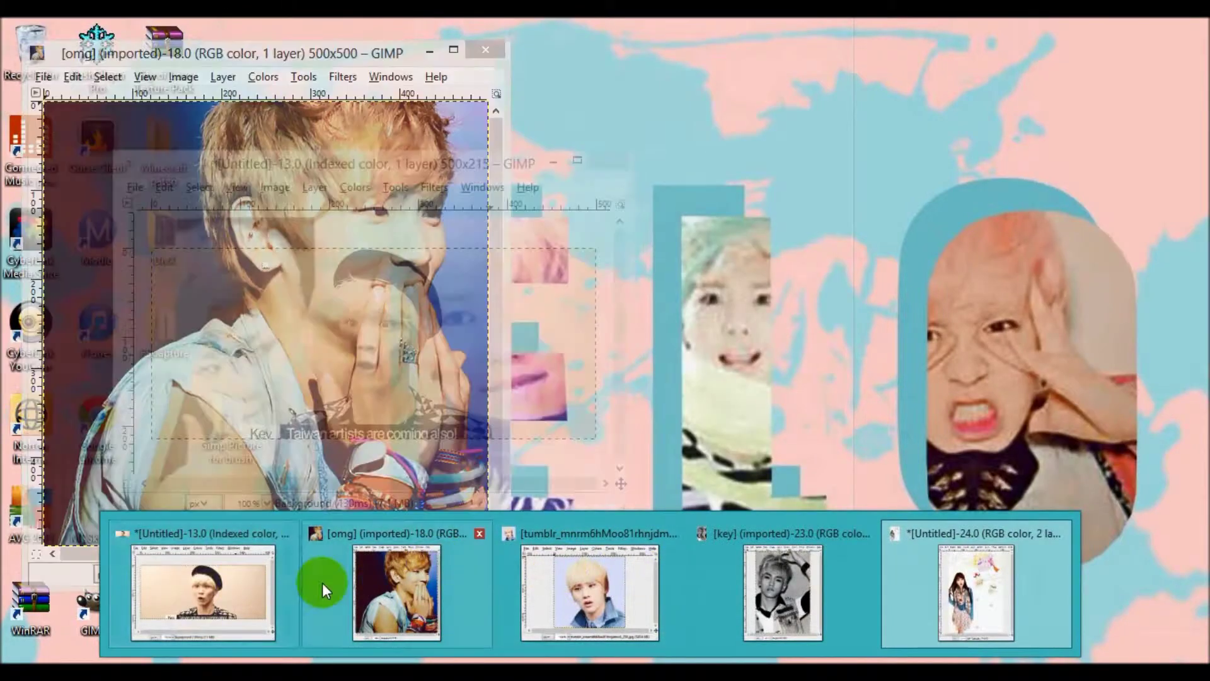
- Bring the omg photo window into view and zoom it to 400%
drag(515, 46, 641, 46)
key(z)
click(318, 527)
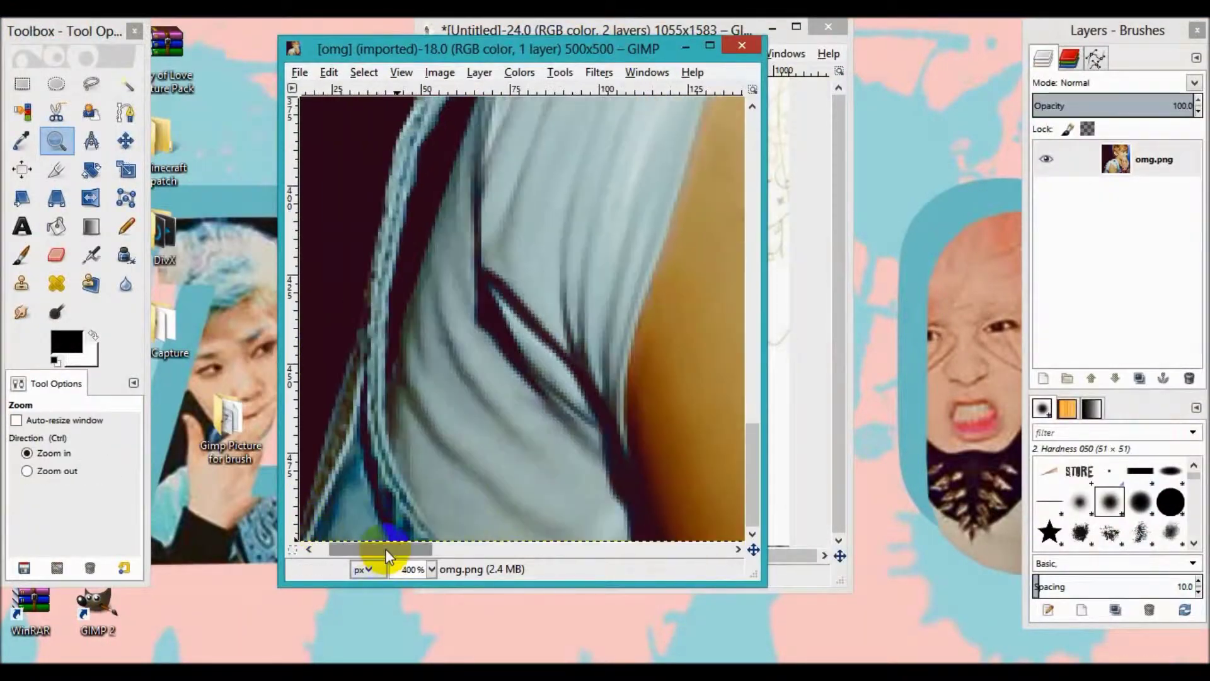
click(318, 527)
- Start a Free Select outline at the man's shoulder and trace along his shirt edge
key(f)
click(358, 535)
click(418, 328)
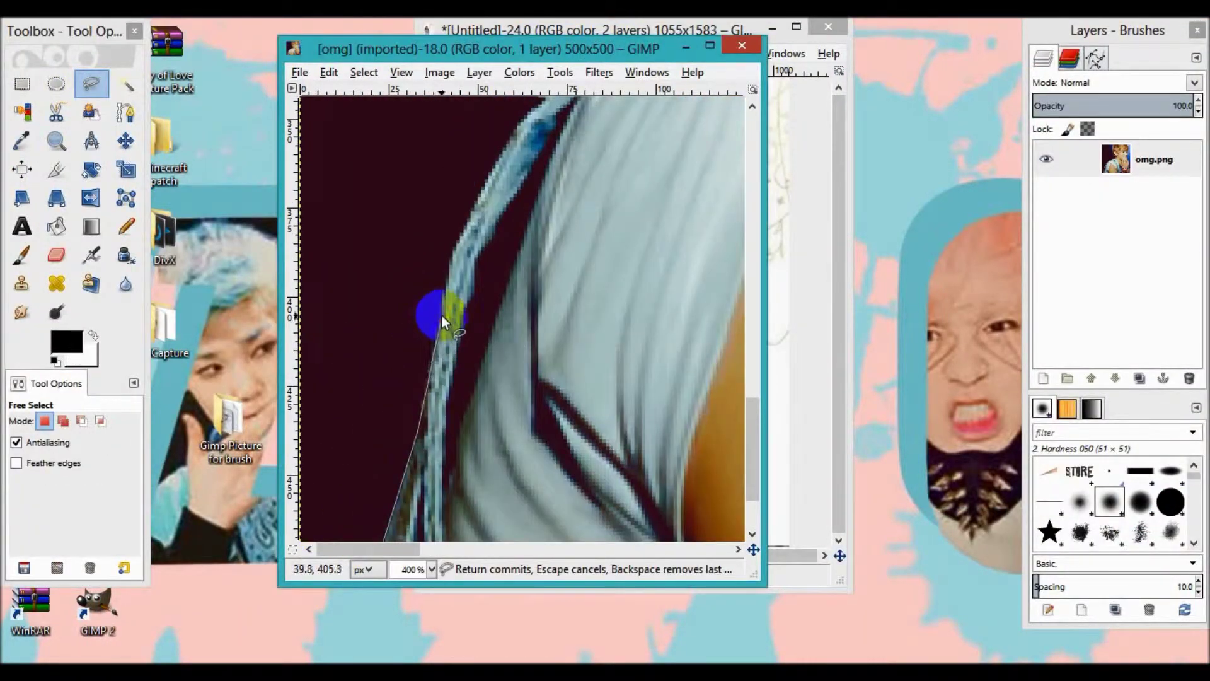
scroll(493, 224, up, 3)
scroll(493, 225, up, 2)
drag(452, 471, 511, 360)
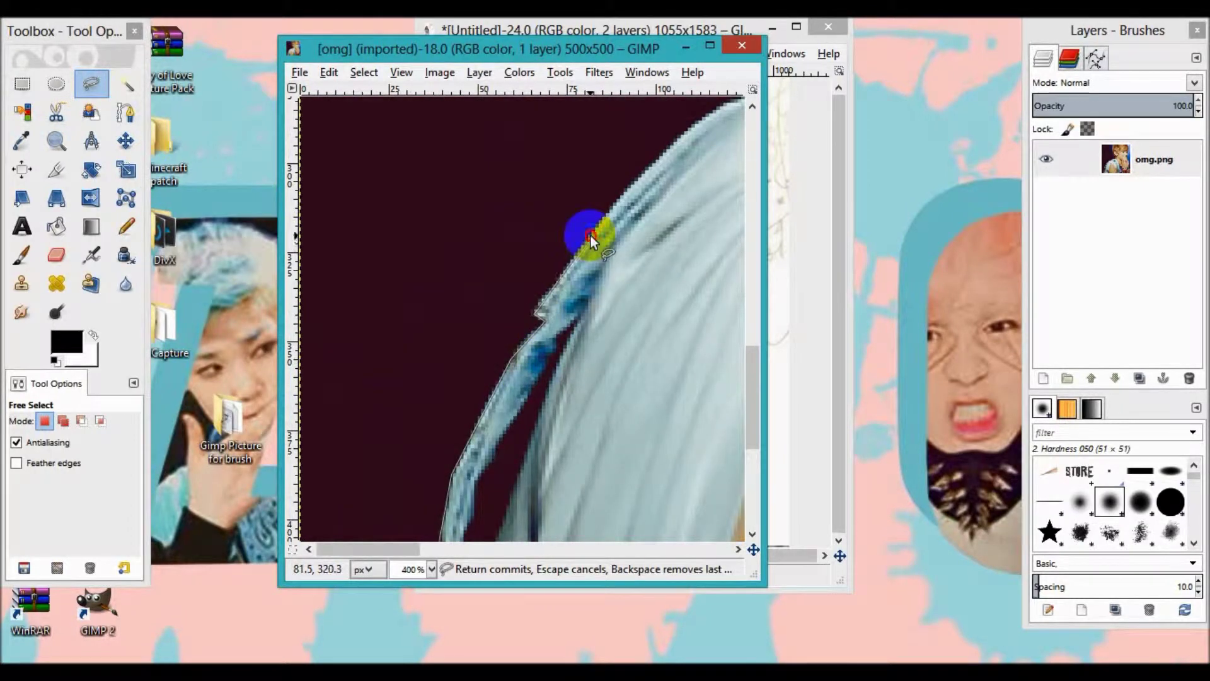
scroll(590, 236, up, 5)
drag(378, 549, 425, 549)
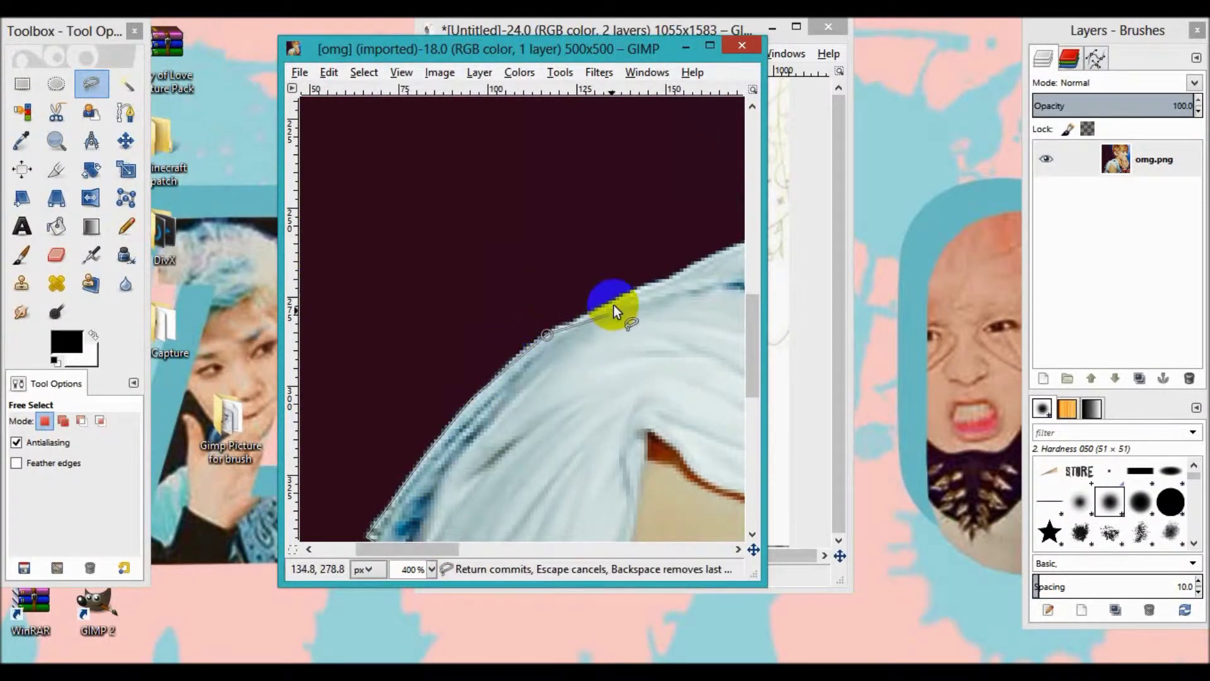
scroll(467, 367, right, 3)
click(549, 256)
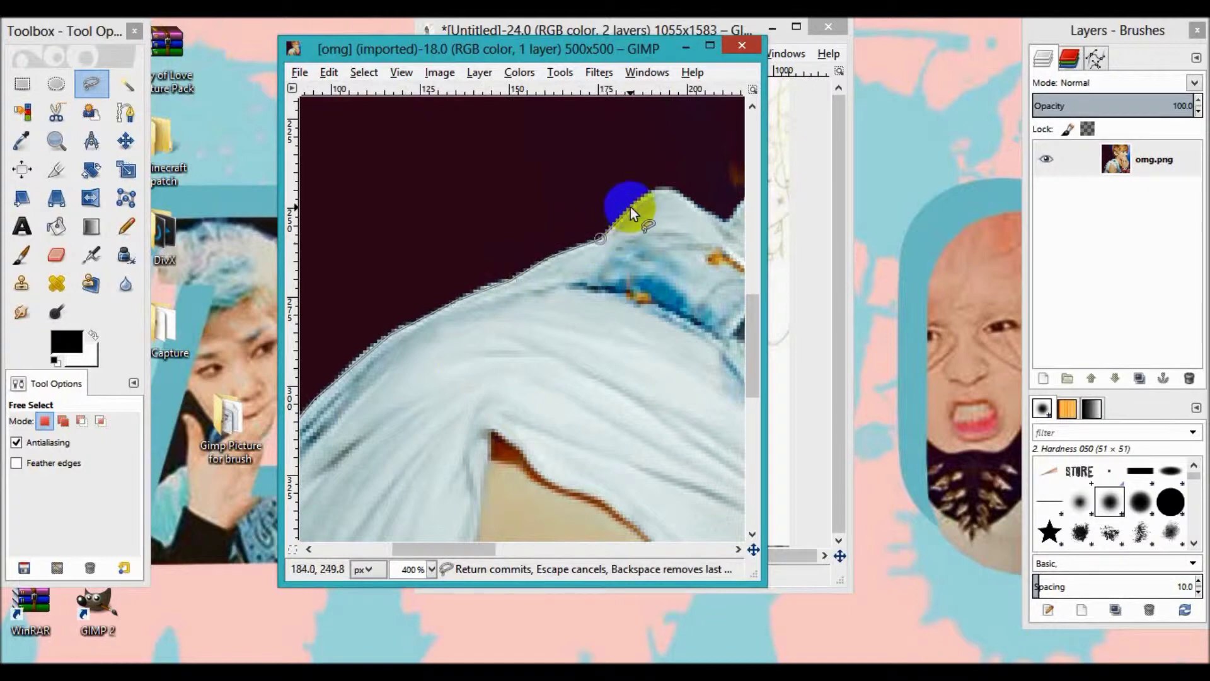
drag(611, 238, 664, 187)
scroll(535, 517, right, 5)
click(516, 188)
- Trace the outline up, over and down around the man's hair
scroll(516, 188, up, 3)
scroll(498, 300, up, 5)
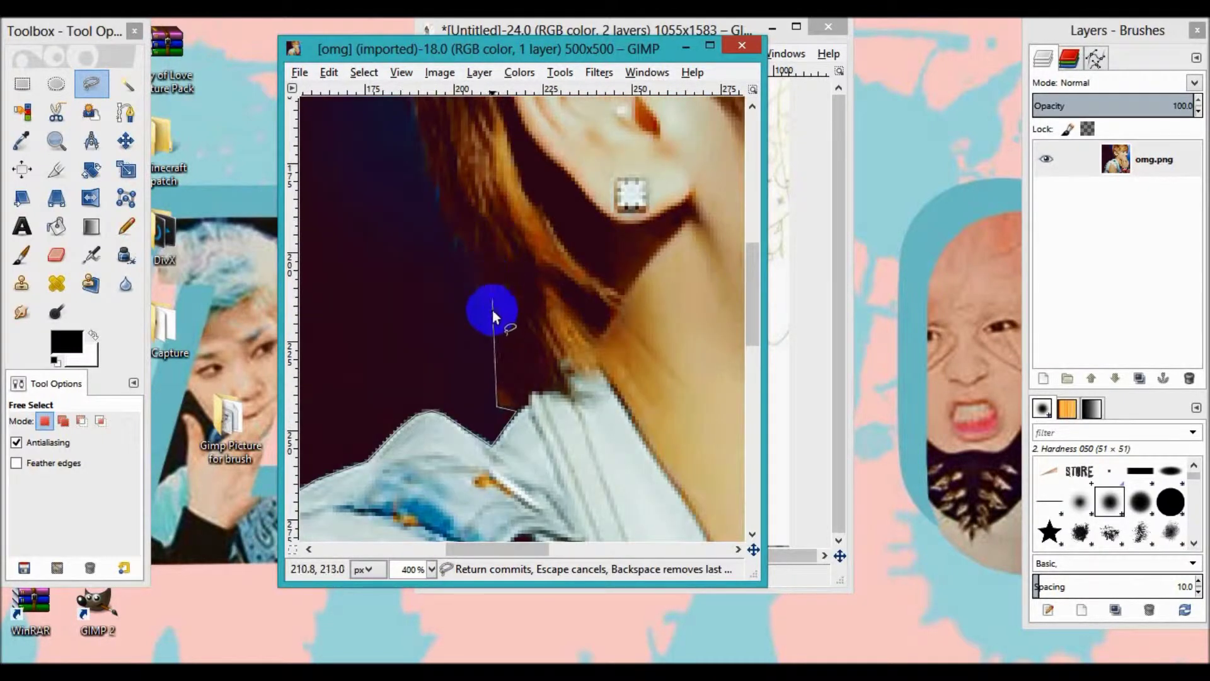
scroll(443, 208, up, 5)
click(392, 390)
click(377, 293)
scroll(371, 277, up, 5)
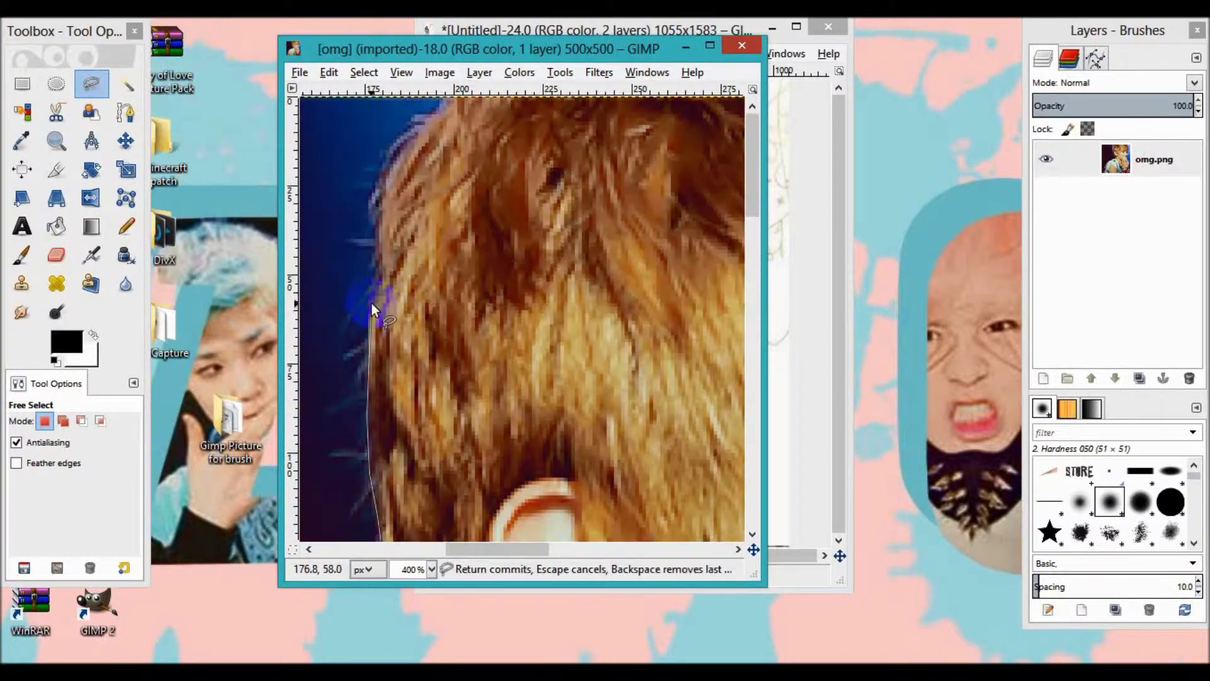
click(381, 174)
click(412, 132)
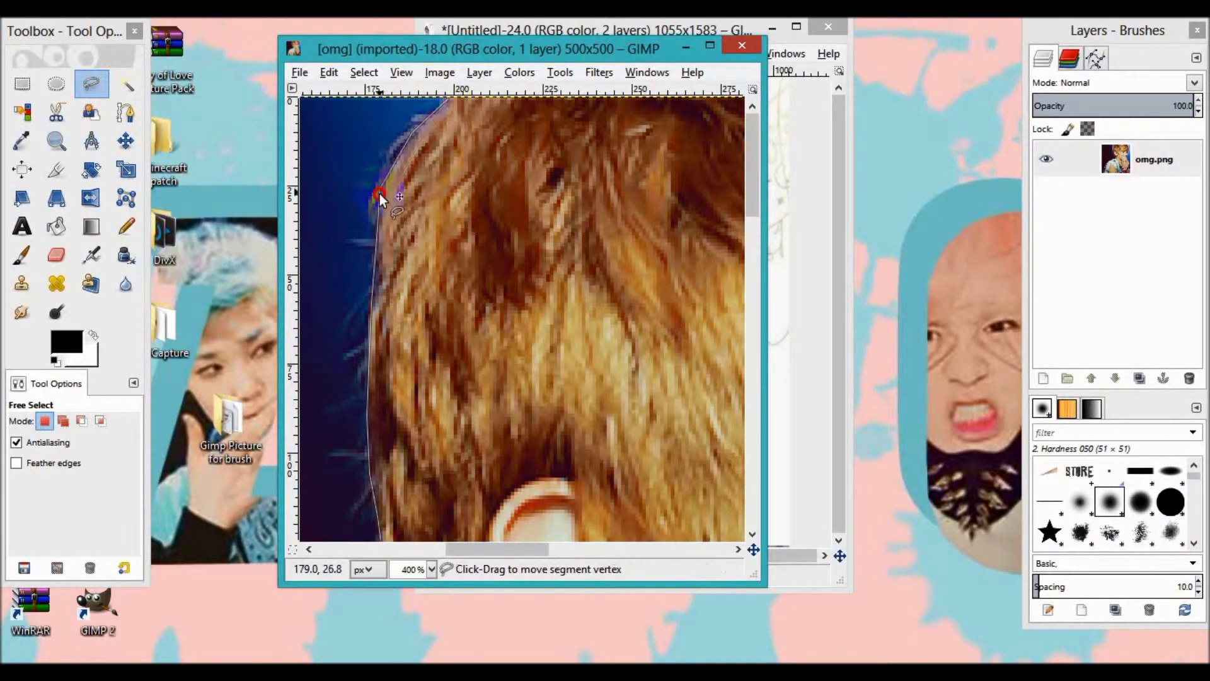
drag(467, 549, 636, 549)
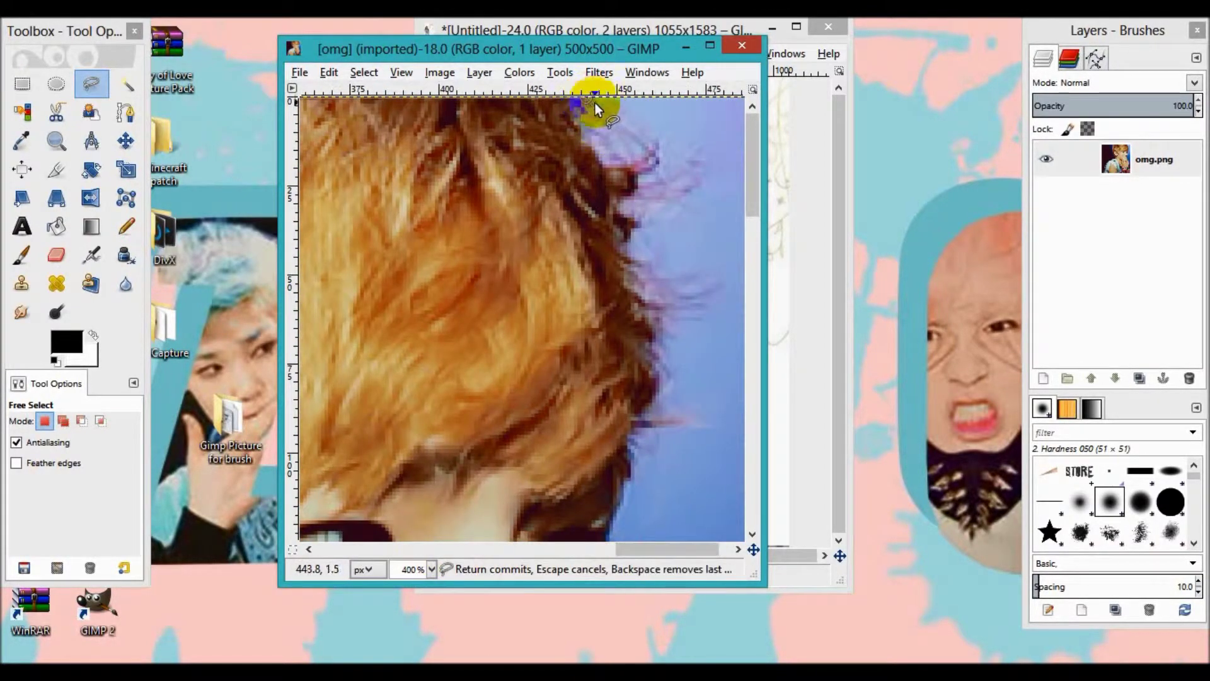
click(576, 118)
click(604, 165)
click(637, 166)
click(634, 229)
click(649, 272)
click(662, 352)
- Continue the outline down his face and cheek, then along the fingertips and hand
scroll(667, 366, down, 3)
click(633, 306)
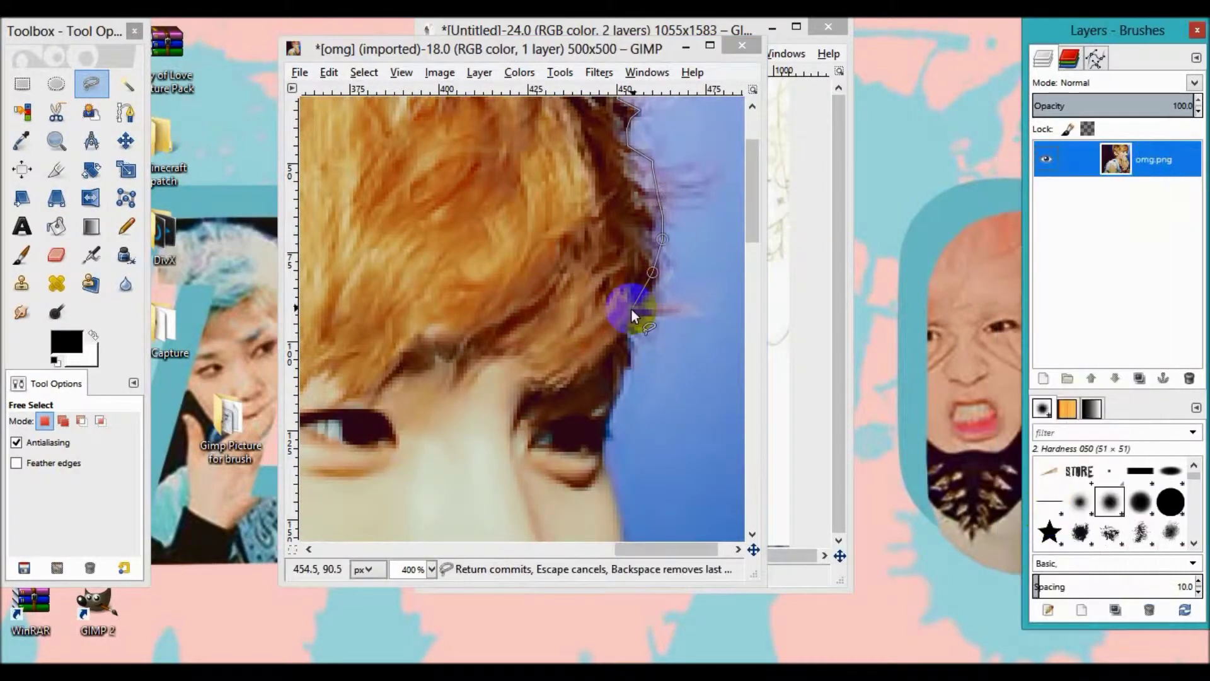
scroll(633, 248, down, 3)
click(610, 298)
scroll(624, 190, down, 6)
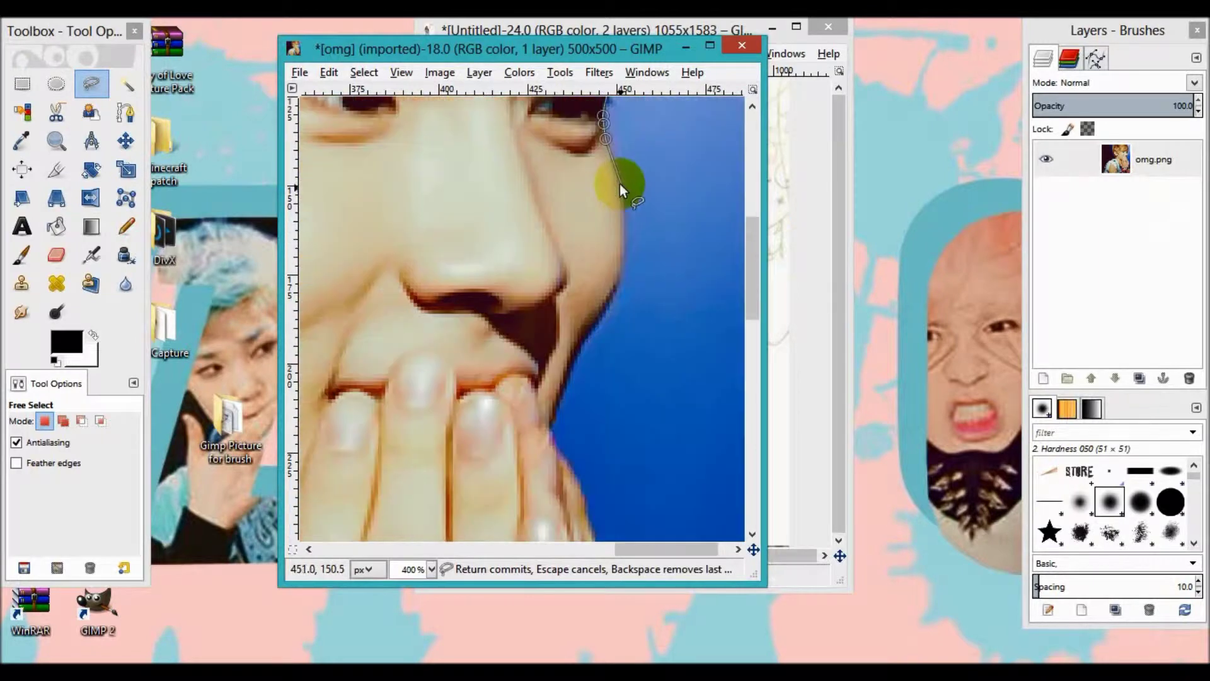
click(622, 265)
click(617, 280)
click(610, 304)
scroll(599, 321, down, 3)
scroll(588, 334, down, 3)
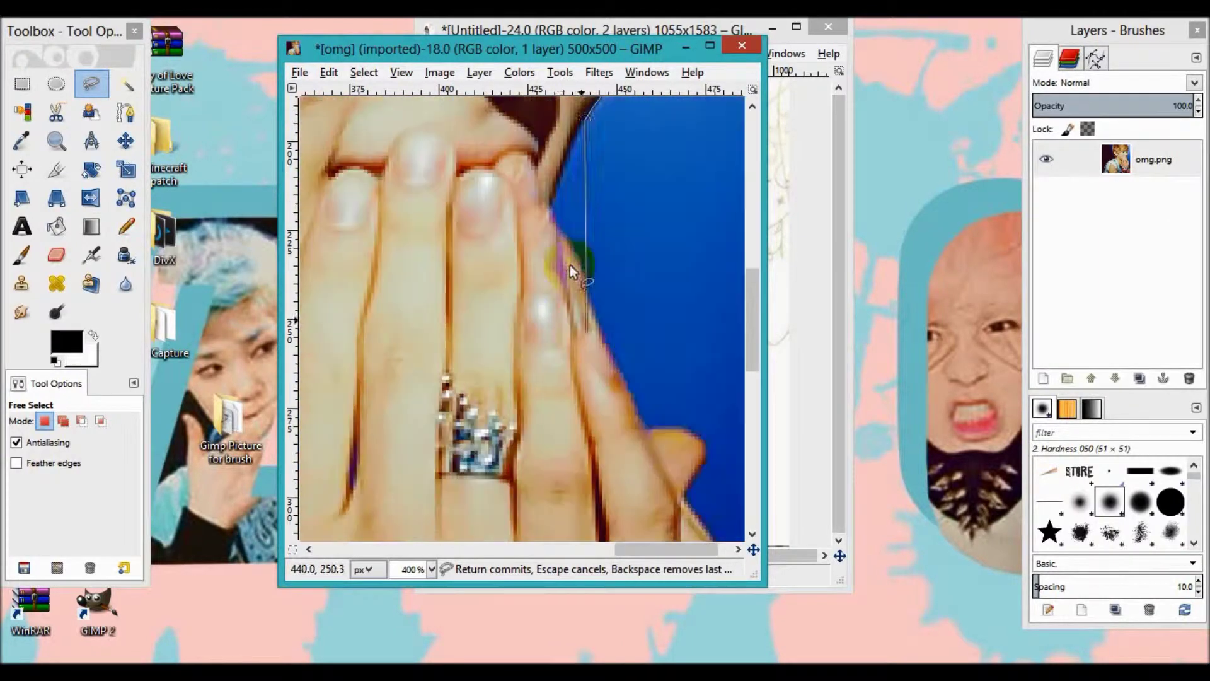
click(572, 146)
click(551, 199)
click(557, 228)
click(579, 258)
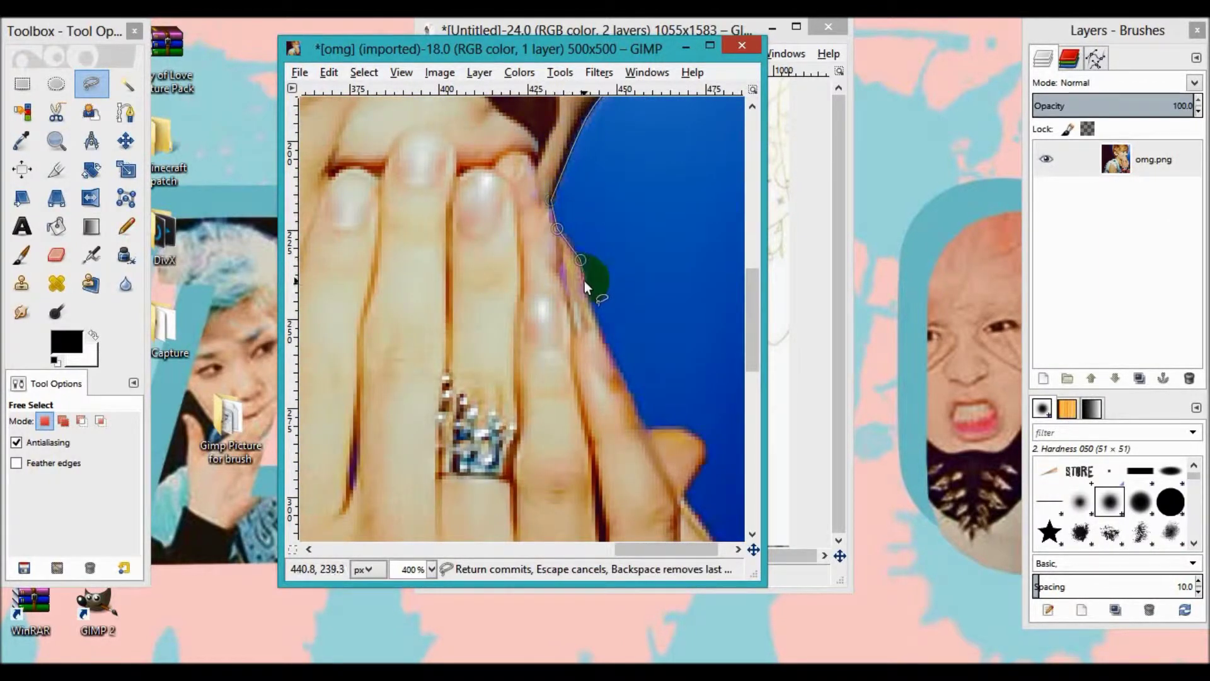
click(640, 428)
click(700, 436)
- Follow the wrist and bracelets and close the outline into a selection
scroll(691, 135, down, 9)
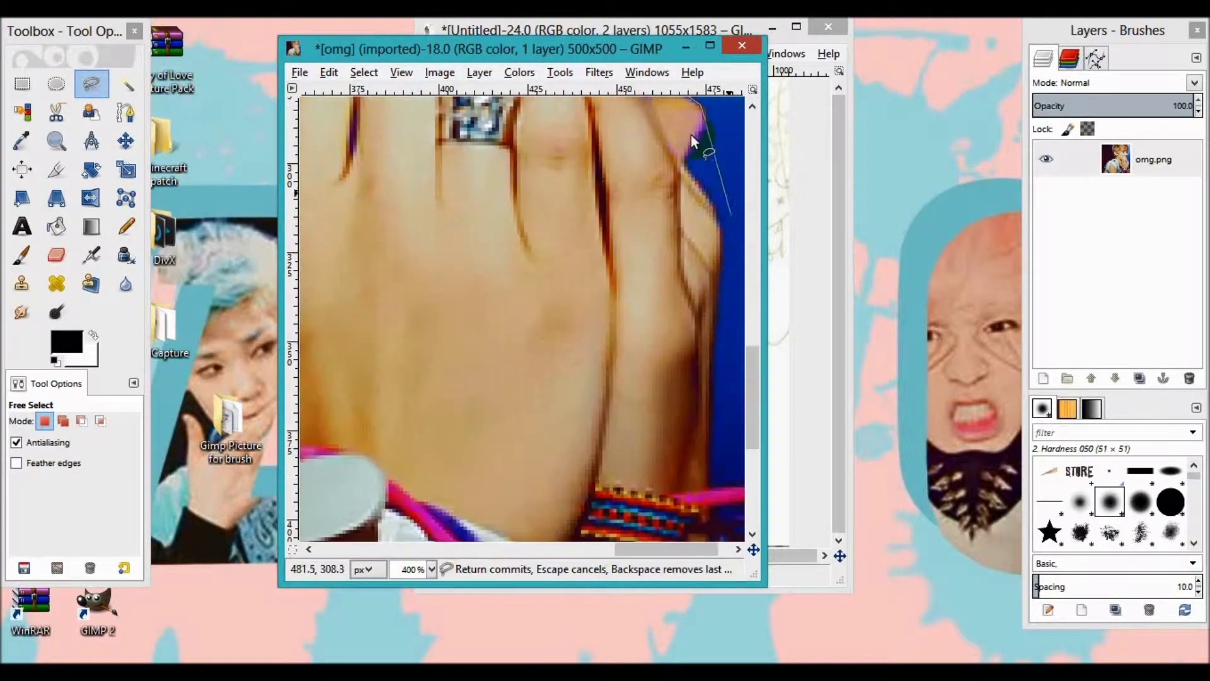
click(706, 117)
click(682, 159)
click(698, 185)
click(719, 217)
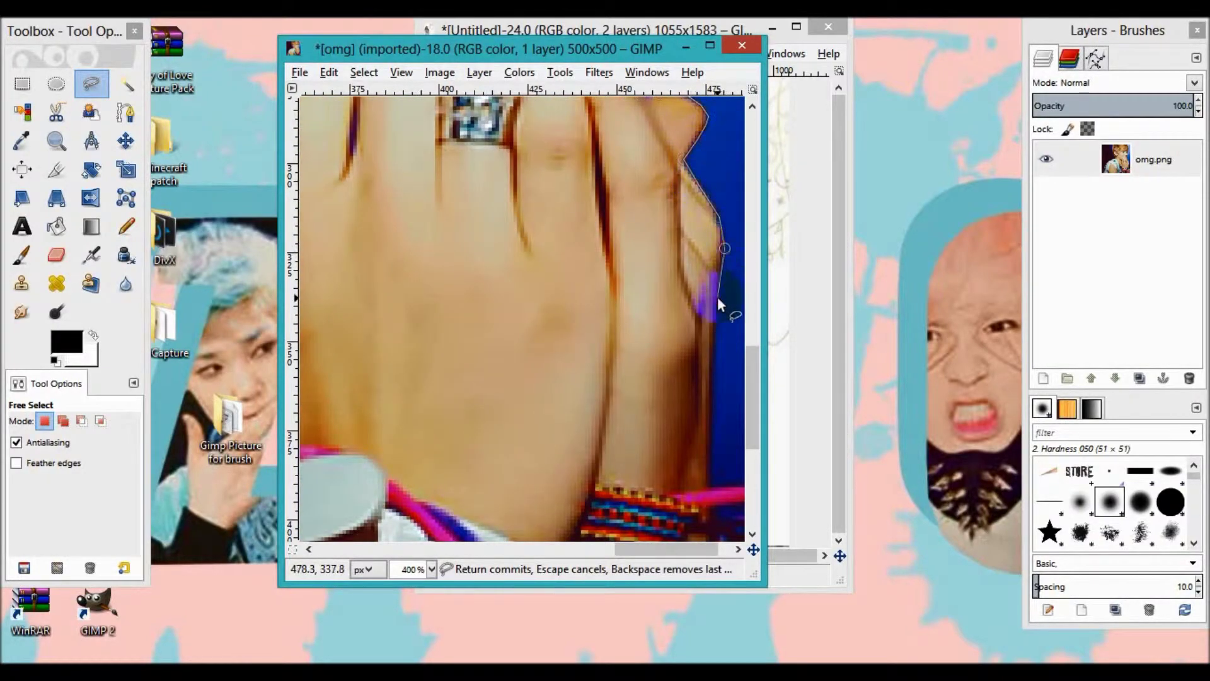
scroll(719, 271, down, 5)
click(711, 261)
click(713, 285)
click(736, 310)
scroll(750, 452, down, 3)
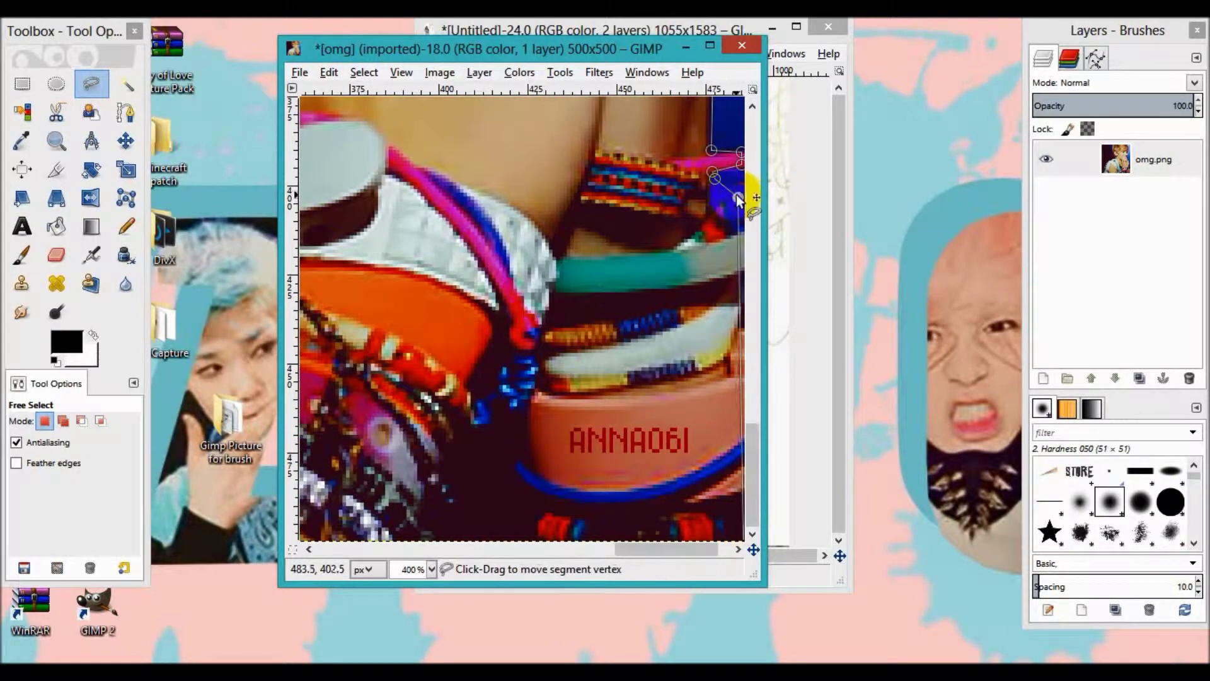
drag(692, 549, 306, 552)
key(Return)
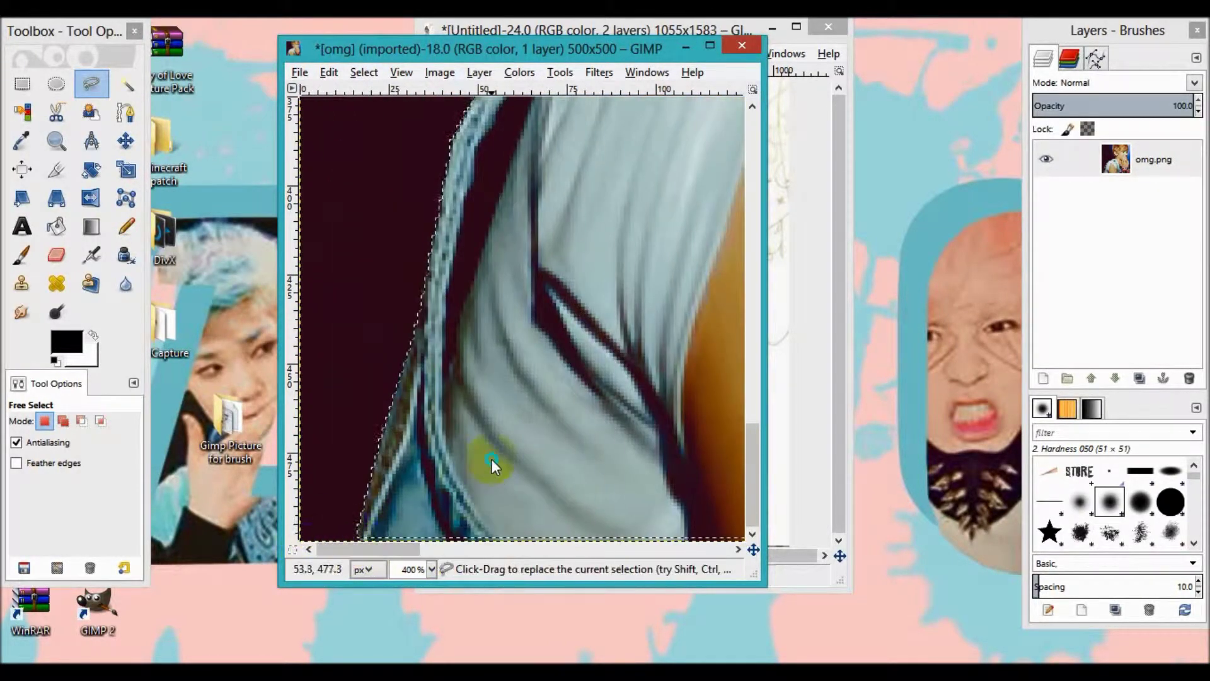
- Invert the selection and cut the dark background away from the man
right_click(508, 469)
click(698, 399)
right_click(599, 410)
click(756, 315)
- Paste the cut-out man into the poster and close the omg photo
click(428, 584)
click(427, 487)
mouse_move(479, 48)
mouse_down()
mouse_move(429, 311)
mouse_move(384, 395)
mouse_up()
click(432, 297)
key(ctrl+v)
click(644, 392)
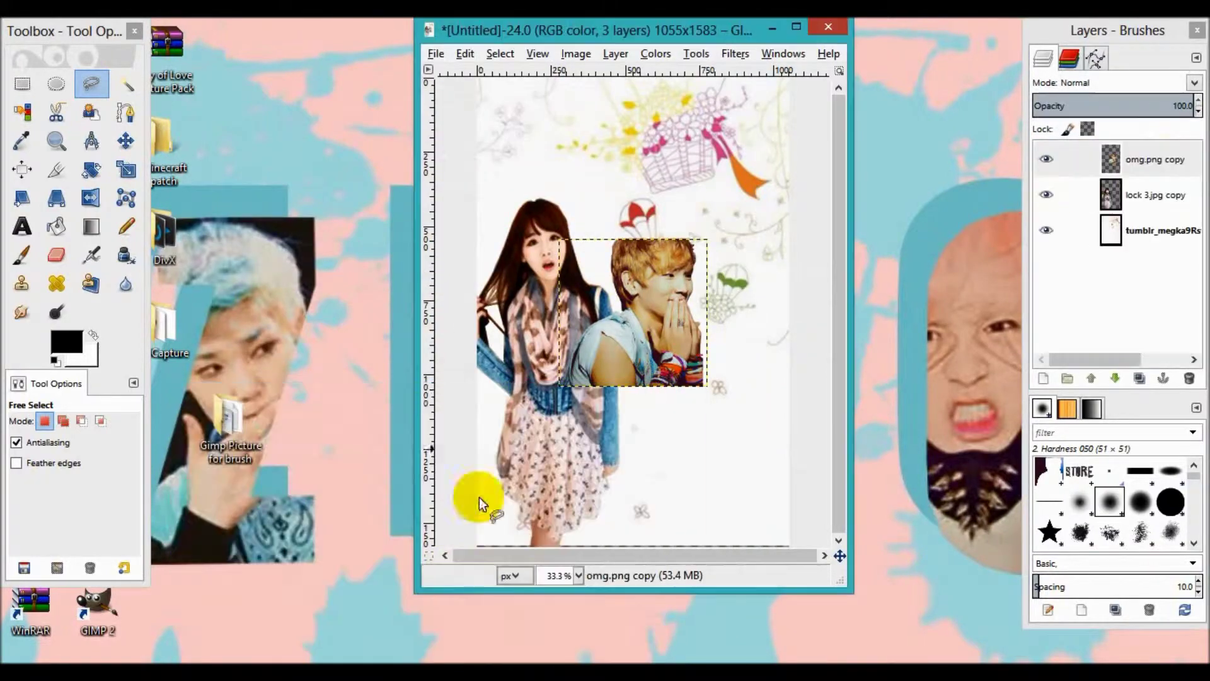
- Scale the man to about 758×704, put his layer beneath the girl, and shift him left
click(126, 140)
drag(641, 335, 625, 172)
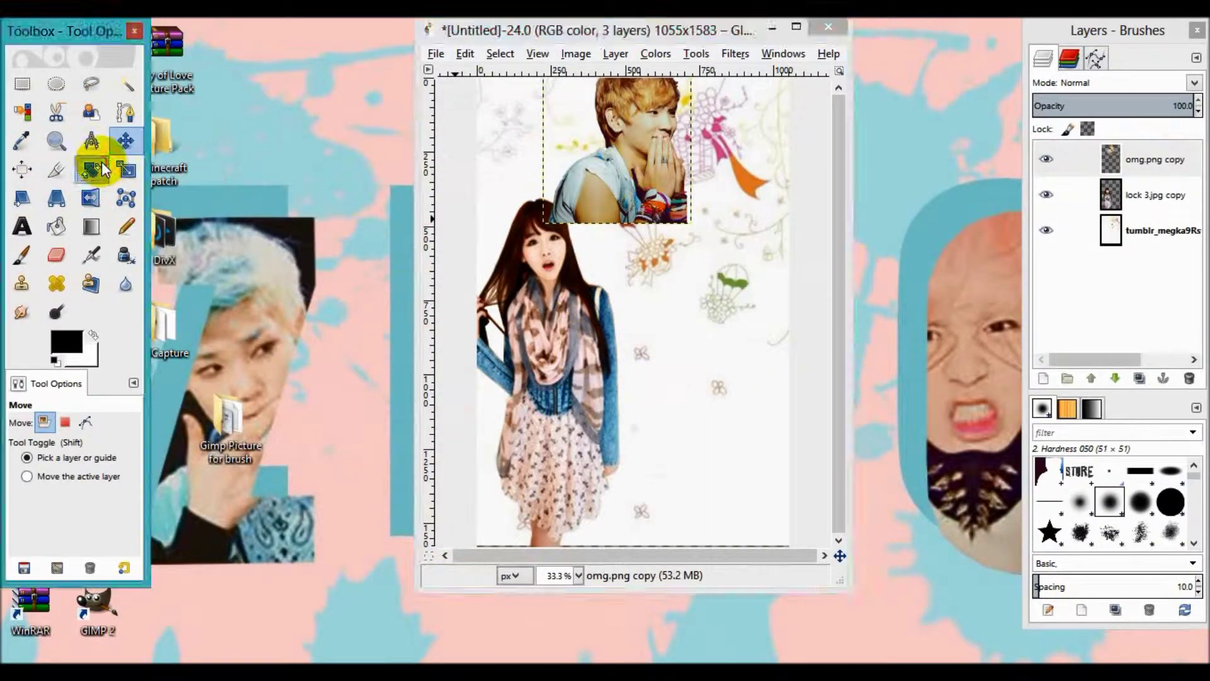
click(126, 169)
drag(710, 255, 749, 295)
click(1022, 411)
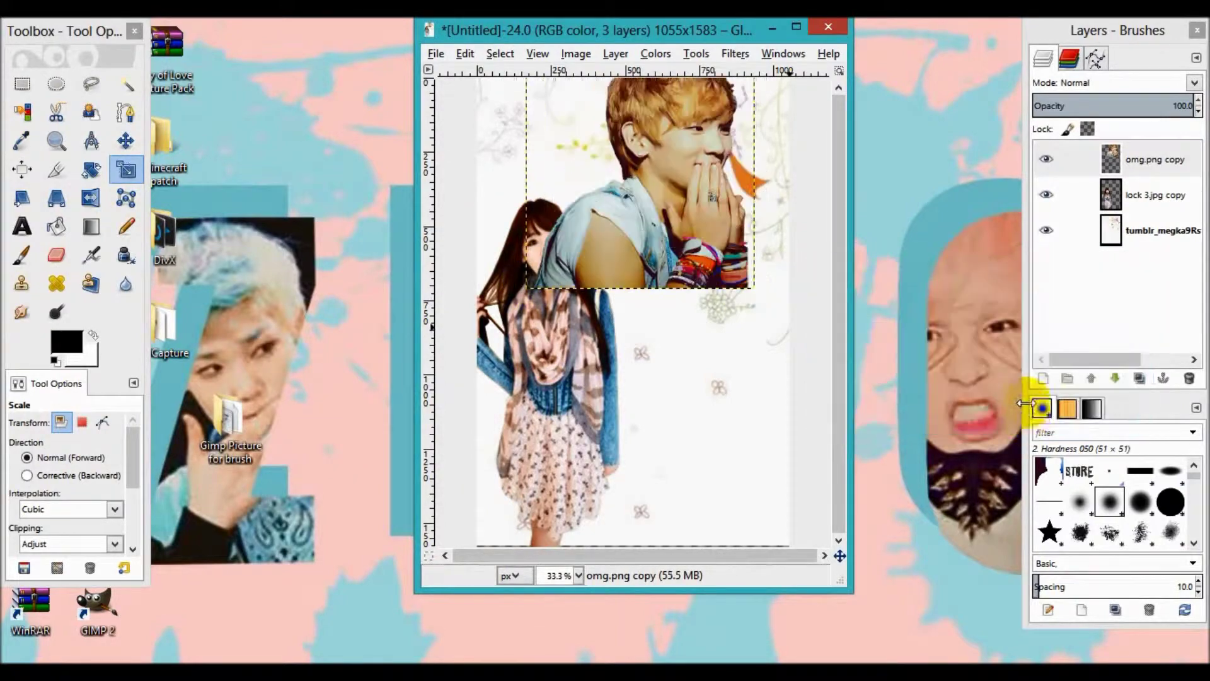
drag(1111, 159, 1072, 195)
key(m)
drag(661, 239, 553, 236)
- Enlarge the girl cutout and nudge it up and left
click(126, 171)
click(567, 189)
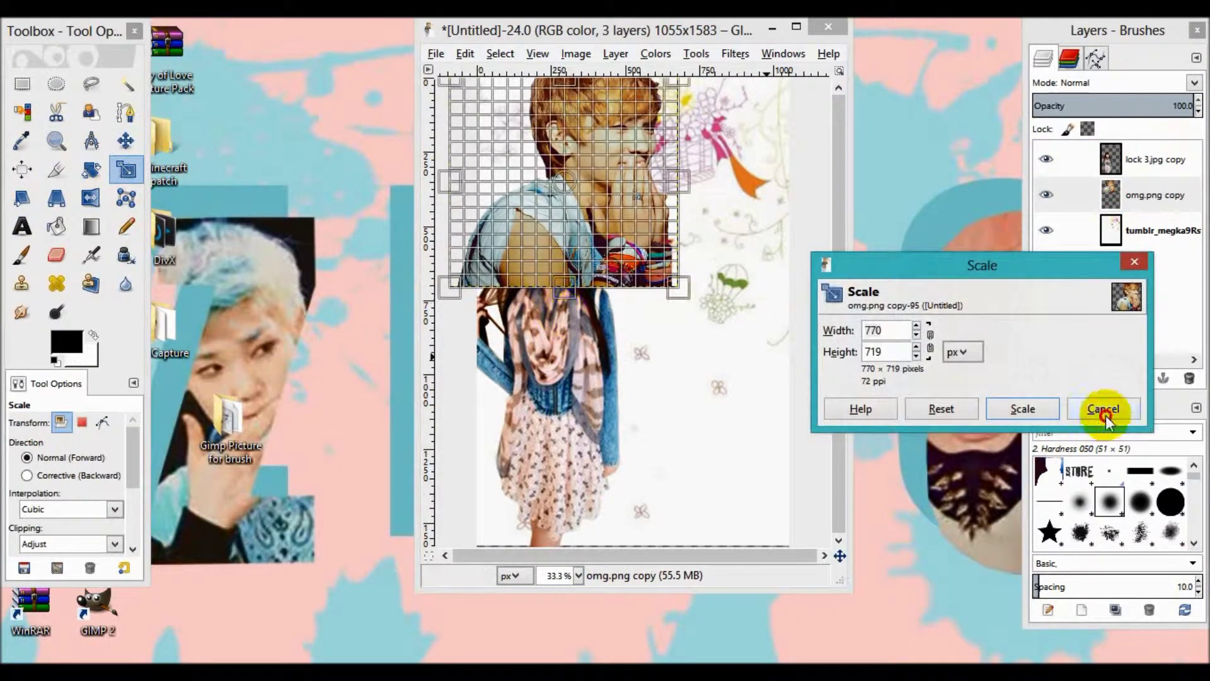
click(1103, 408)
drag(648, 405, 859, 550)
drag(475, 129, 764, 319)
click(1022, 408)
click(756, 189)
click(1025, 409)
click(124, 140)
drag(587, 369, 580, 361)
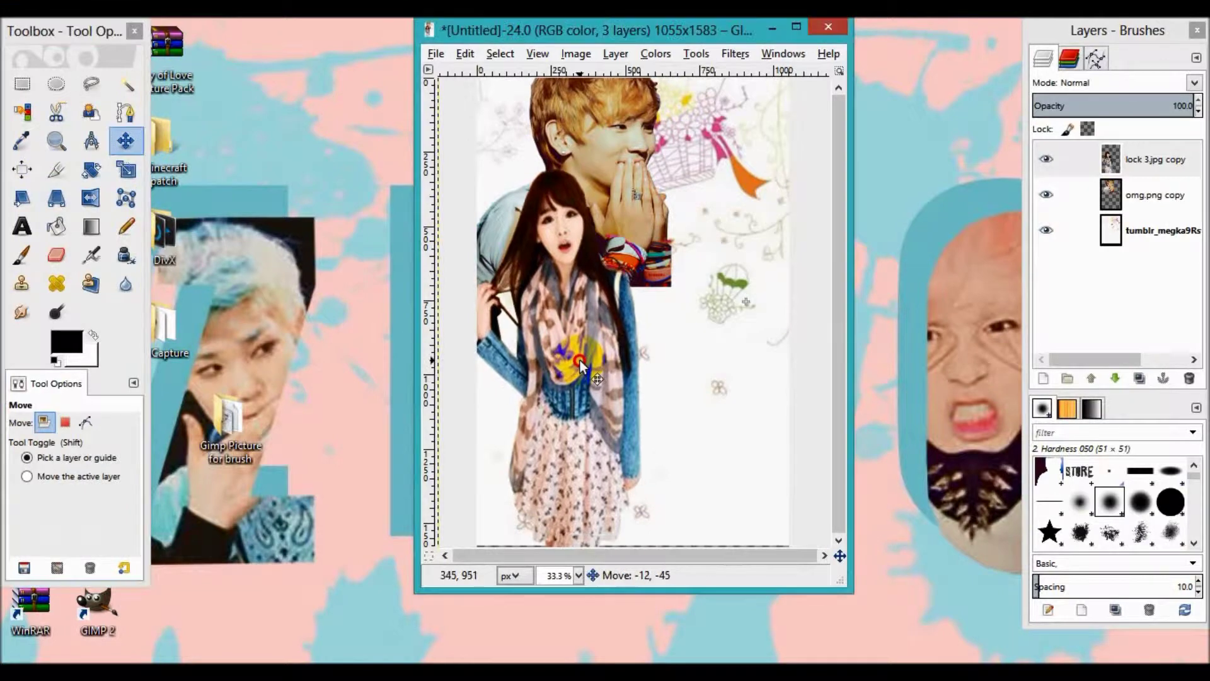
- Set the eraser to 44.2 opacity and size 382.06 to soften the lower edges
click(56, 254)
drag(76, 446, 48, 446)
click(668, 276)
click(42, 503)
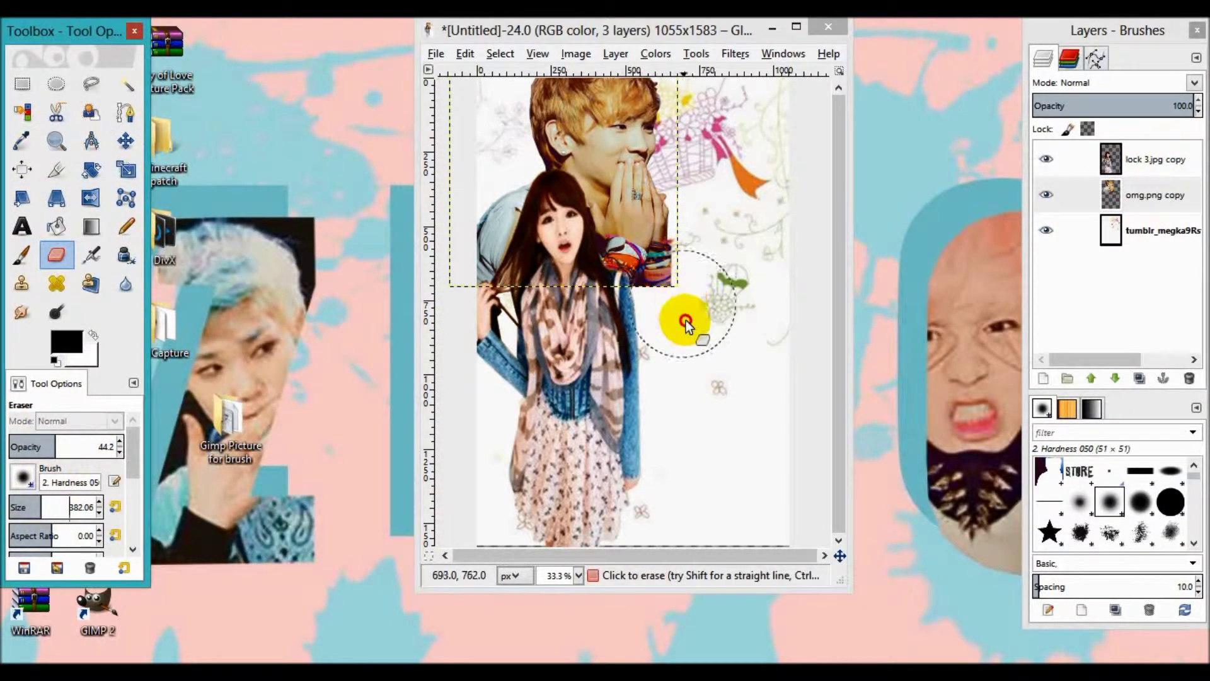
drag(415, 354, 440, 354)
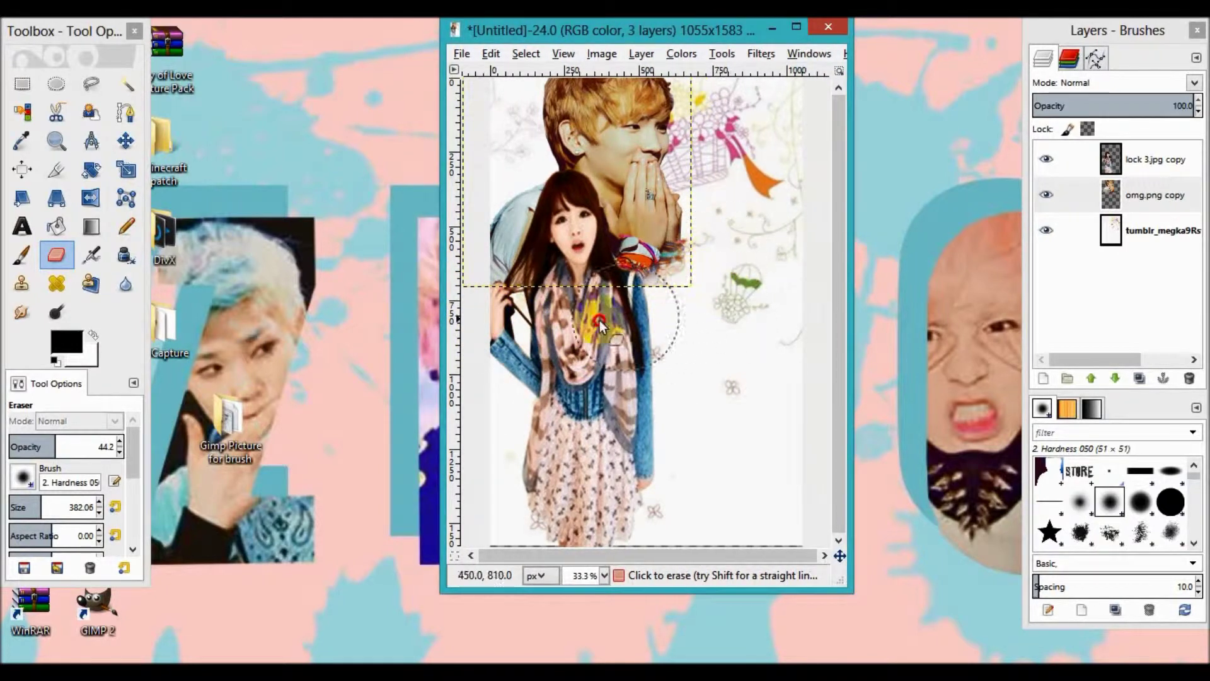
drag(455, 303, 455, 304)
click(56, 255)
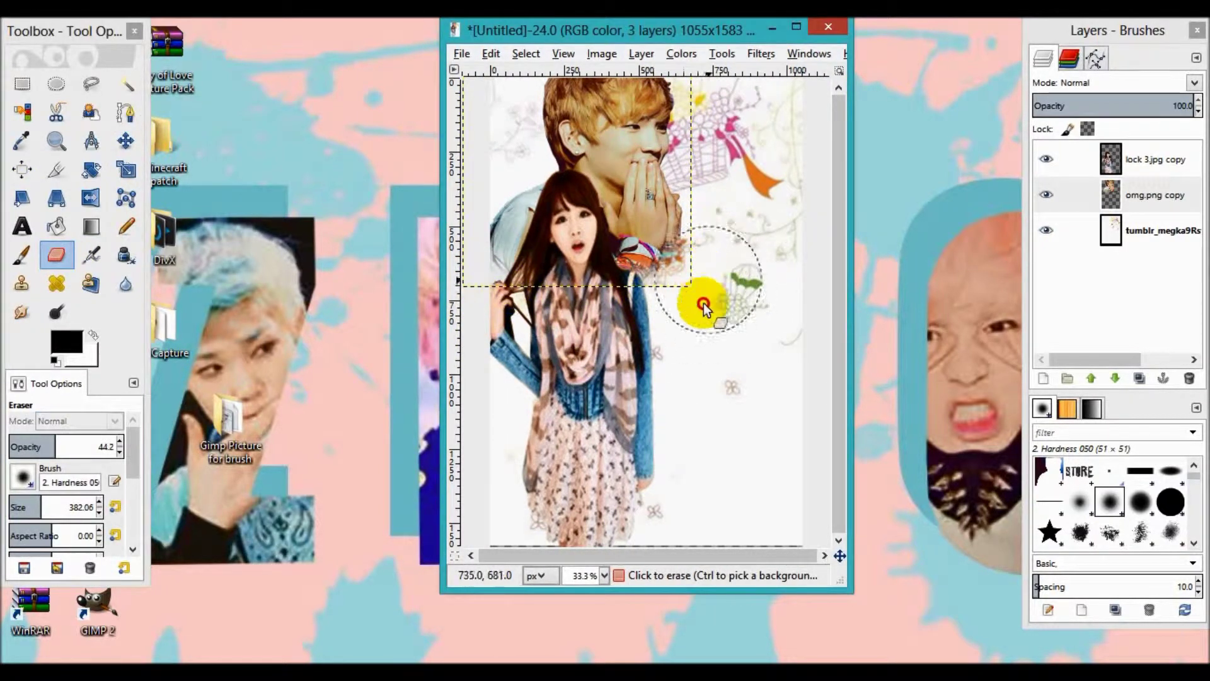
- Shift the boy's photo slightly to the right
click(125, 141)
drag(637, 174, 658, 171)
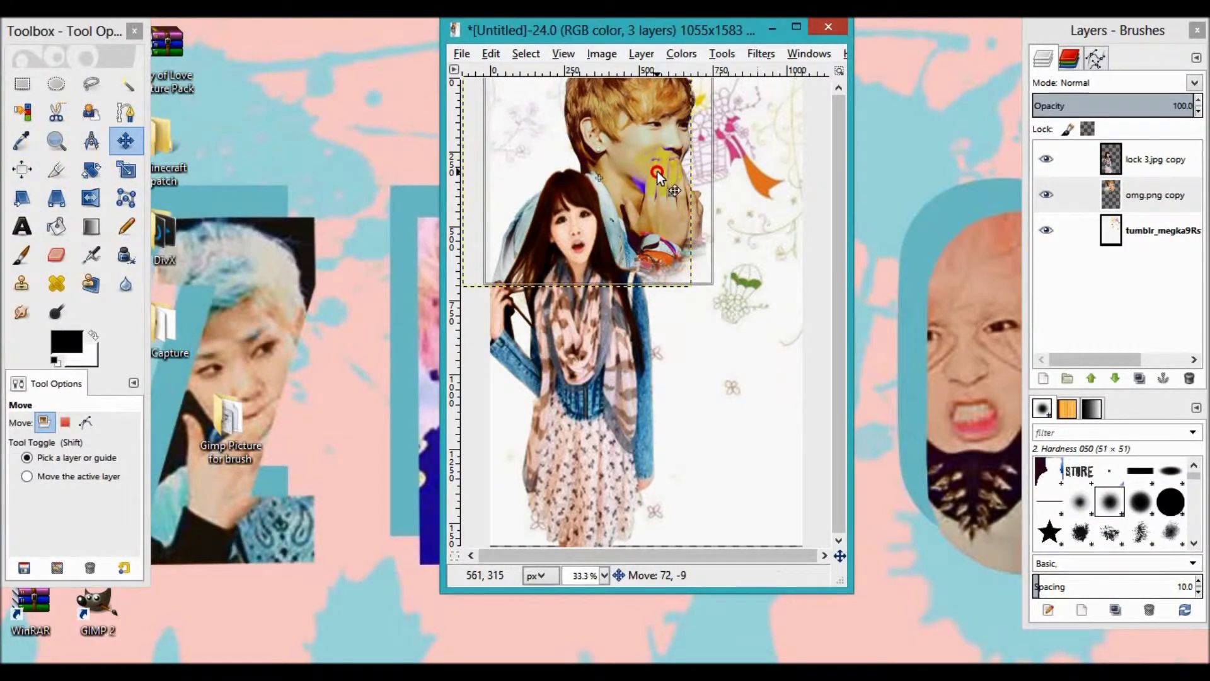
drag(567, 378, 555, 372)
click(681, 54)
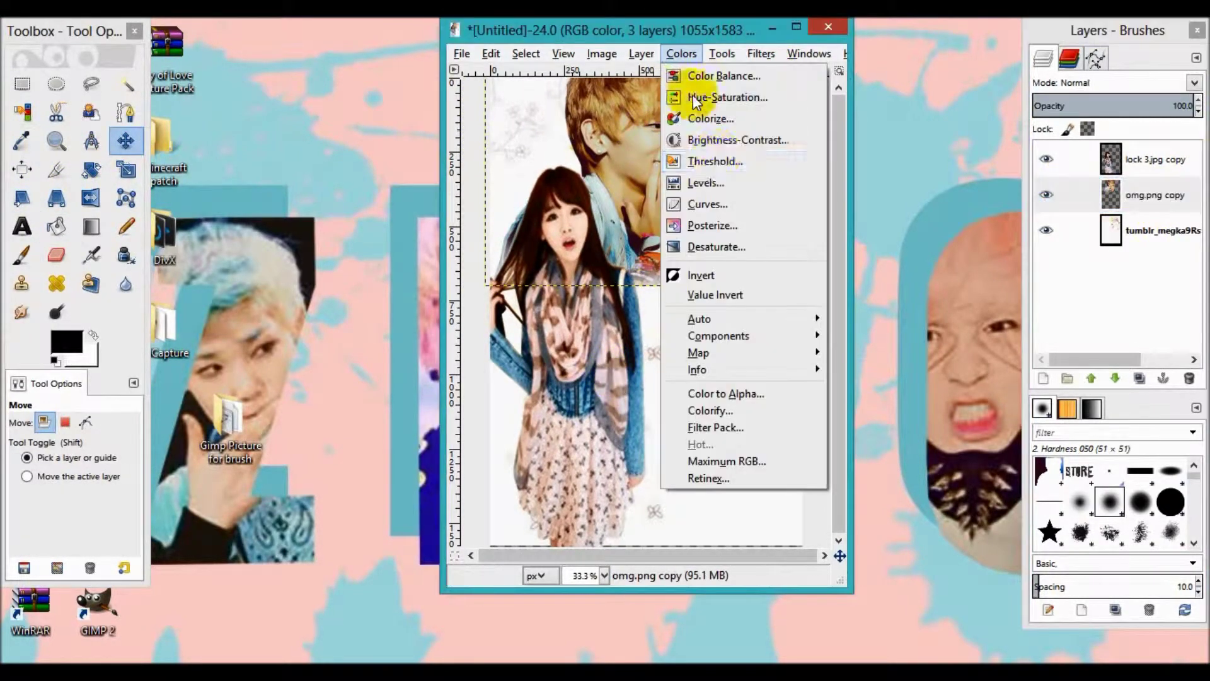
- Apply Brightness-Contrast to the girl's photo layer and then the boy's
click(730, 138)
mouse_move(1030, 314)
mouse_down()
mouse_move(1052, 316)
mouse_move(1038, 315)
mouse_move(1035, 335)
mouse_move(1034, 313)
mouse_up()
click(1040, 340)
click(1065, 427)
click(1140, 160)
click(681, 53)
click(729, 138)
click(1066, 427)
- Brighten the boy with a lifted Curves and raised Levels black points
click(681, 54)
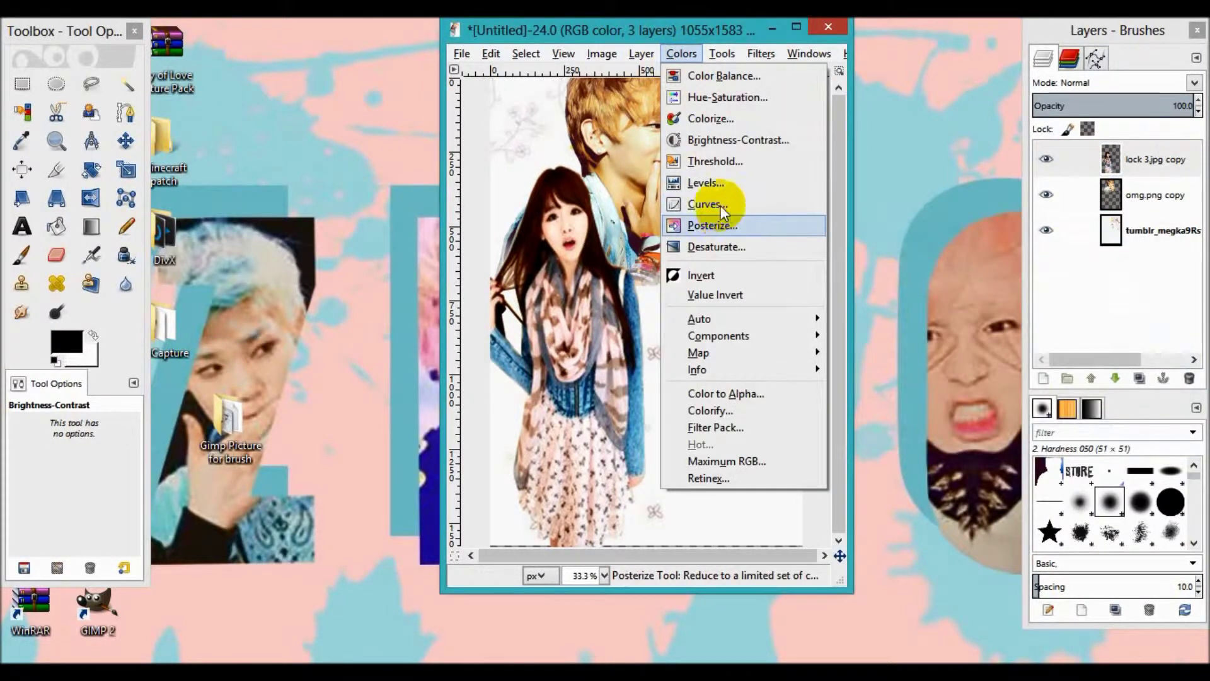
click(719, 206)
drag(1046, 392, 1074, 285)
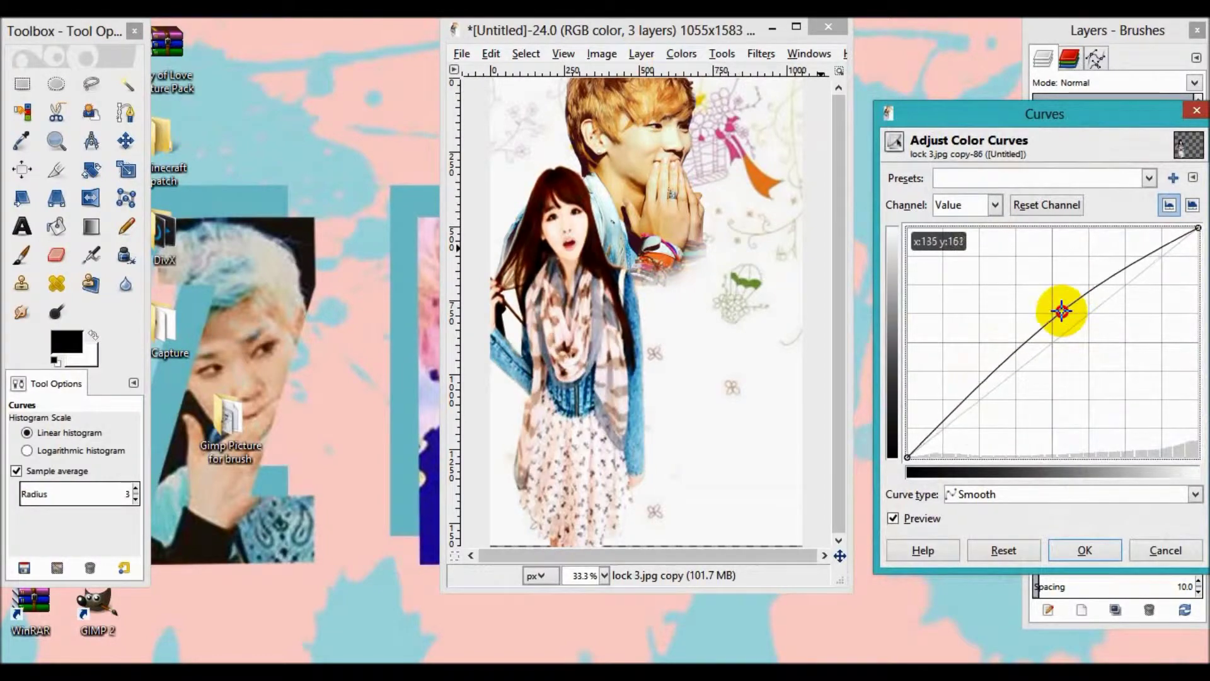
click(1084, 549)
click(681, 53)
click(718, 183)
drag(924, 302, 925, 303)
drag(912, 386, 939, 379)
click(1096, 551)
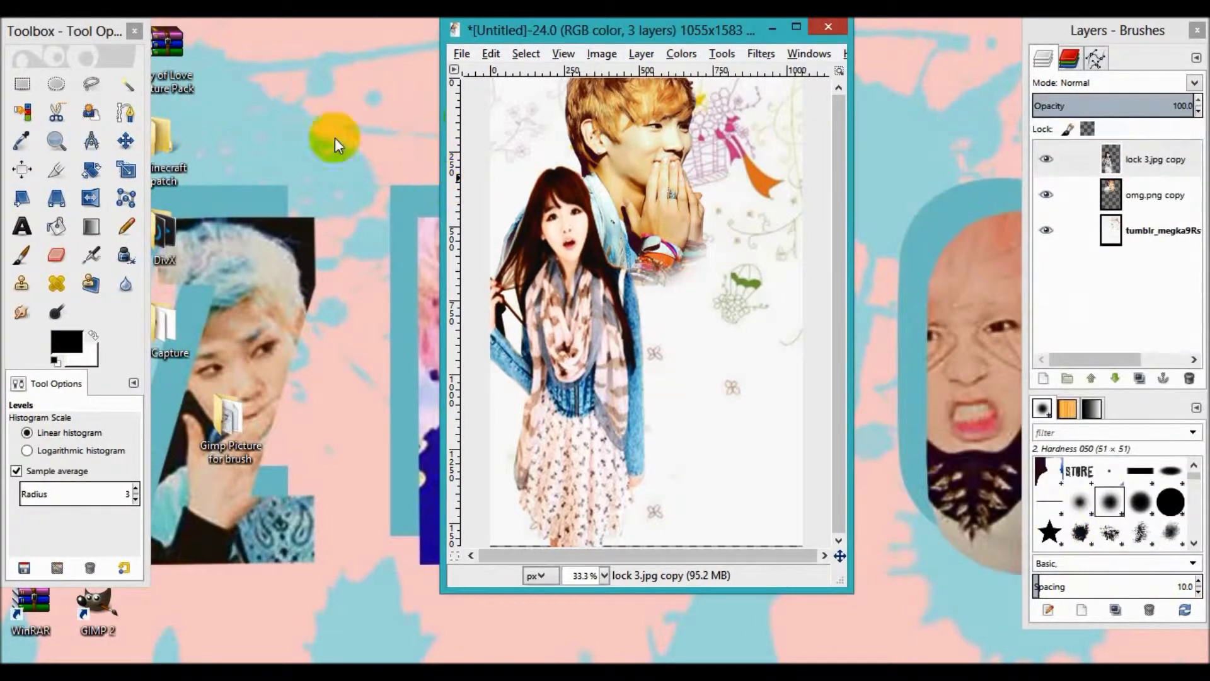
- Nudge the boy's photo slightly to the left
click(126, 140)
mouse_move(607, 168)
mouse_down()
mouse_move(589, 170)
mouse_move(603, 164)
mouse_up()
click(461, 53)
- Open 'lock and key.jpg' from the Poster Stuff folder and enlarge its window
click(561, 108)
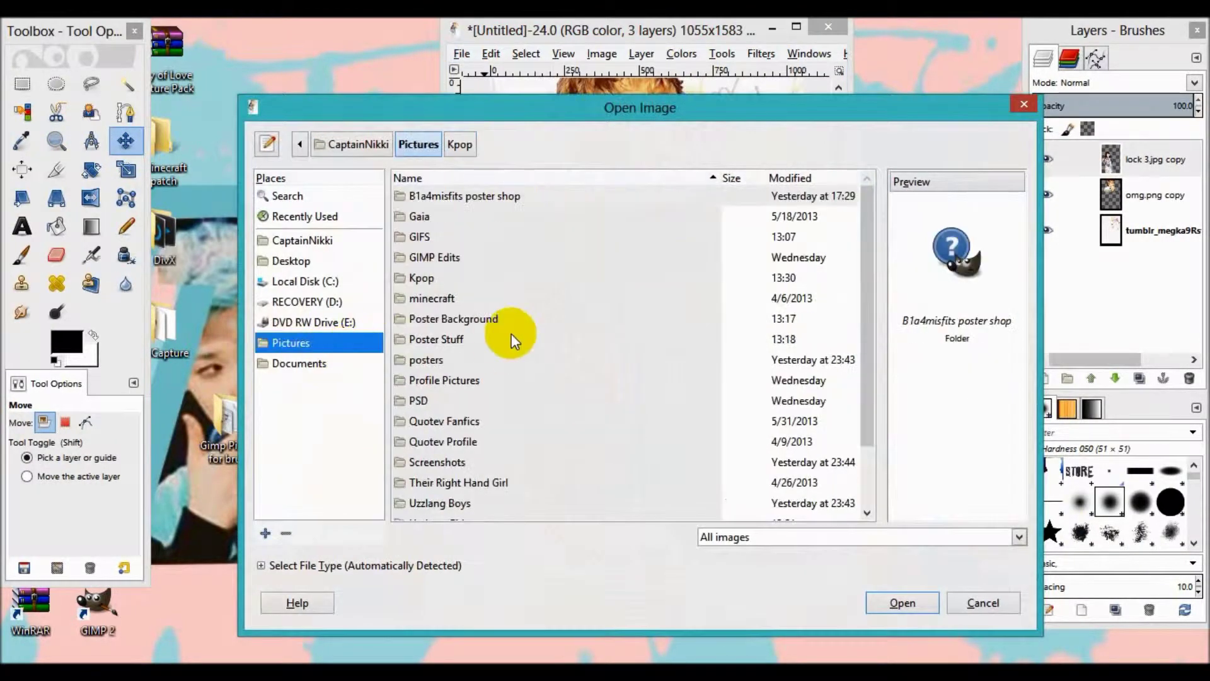
double_click(512, 340)
text(lo)
click(895, 603)
drag(661, 153, 676, 114)
drag(788, 367, 851, 422)
- Outline the lock and key with a Free Select selection
key(f)
drag(512, 197, 511, 310)
click(532, 335)
click(550, 351)
click(608, 259)
click(624, 244)
click(698, 293)
click(699, 233)
click(656, 191)
click(564, 189)
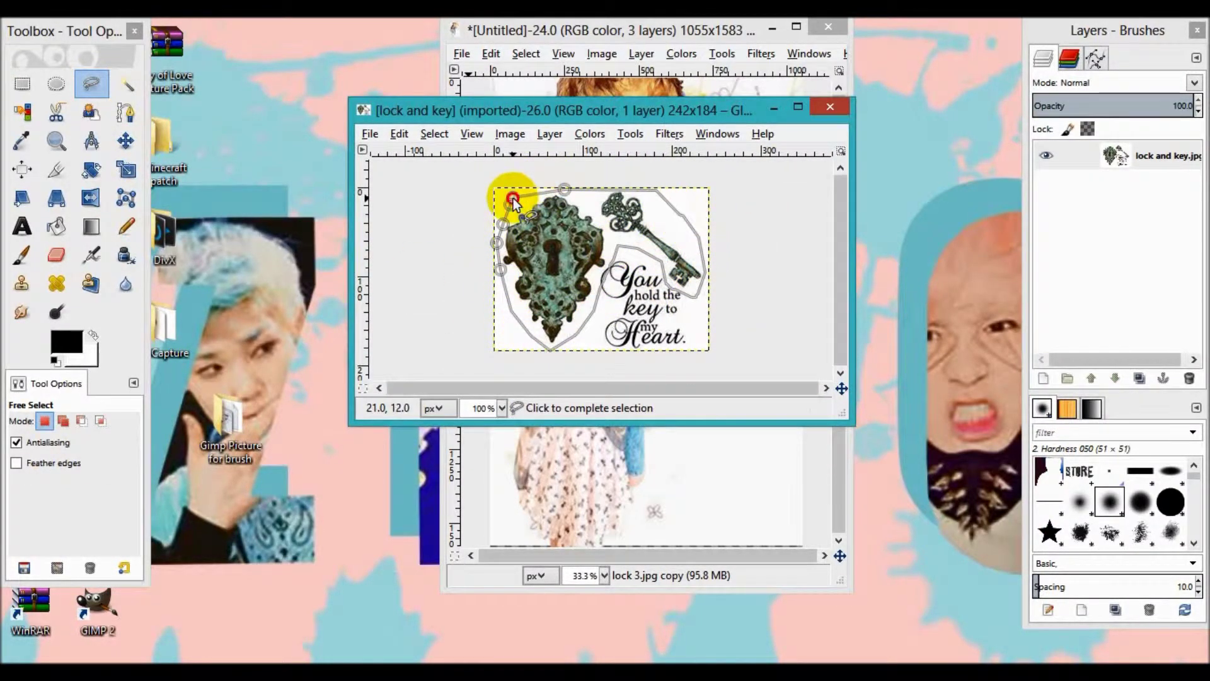
click(514, 201)
- Add transparency, invert the selection and cut away the background around the lock and key
right_click(1134, 156)
click(984, 543)
right_click(621, 225)
key(Escape)
right_click(575, 244)
click(740, 352)
key(ctrl+x)
- Drag the cut-out lock and key into the poster and close the source image without saving
drag(811, 109, 947, 263)
click(967, 265)
click(745, 502)
- Scale the lock-and-key layer up over the girl
click(125, 168)
click(686, 346)
drag(684, 346, 811, 401)
key(Return)
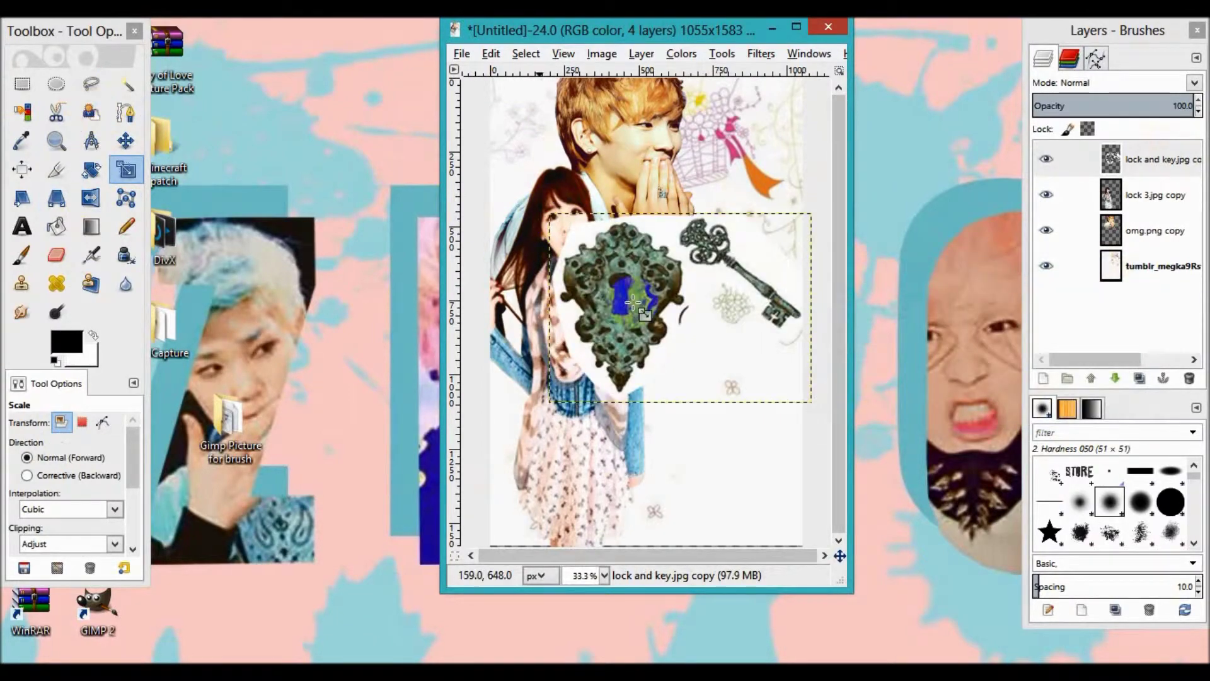
- Zoom in and erase the white backing around the lock with a small eraser
key(z)
click(641, 342)
click(56, 254)
click(26, 505)
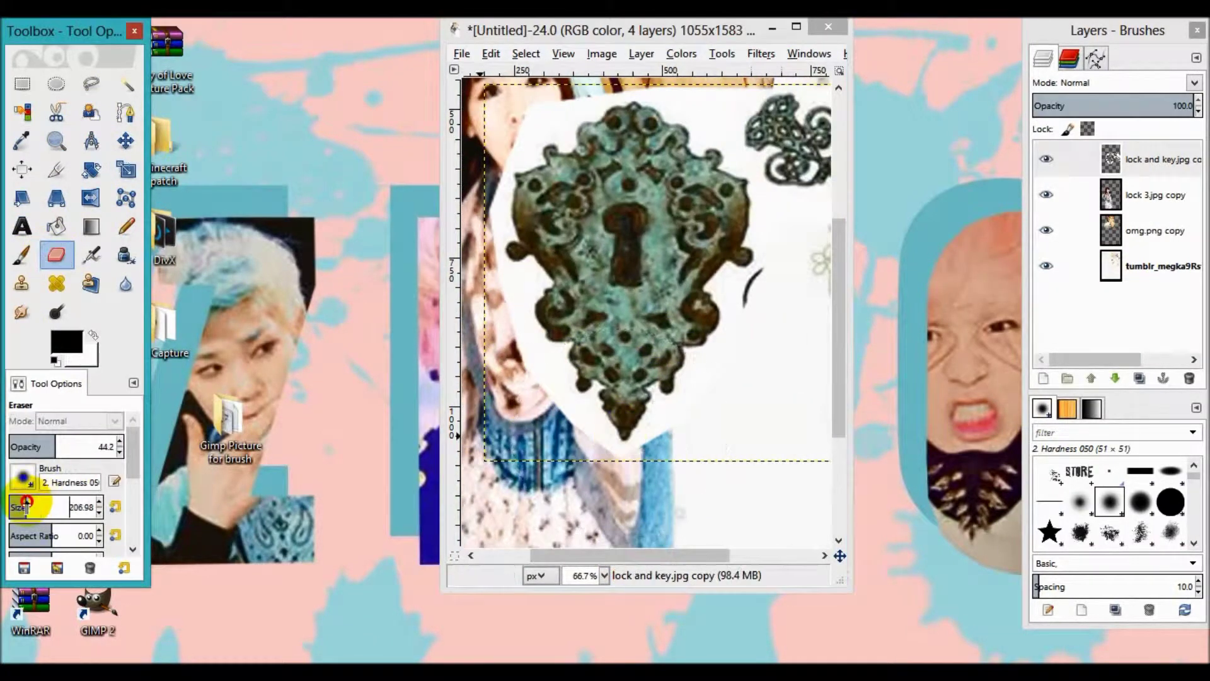
drag(748, 330, 675, 86)
click(604, 575)
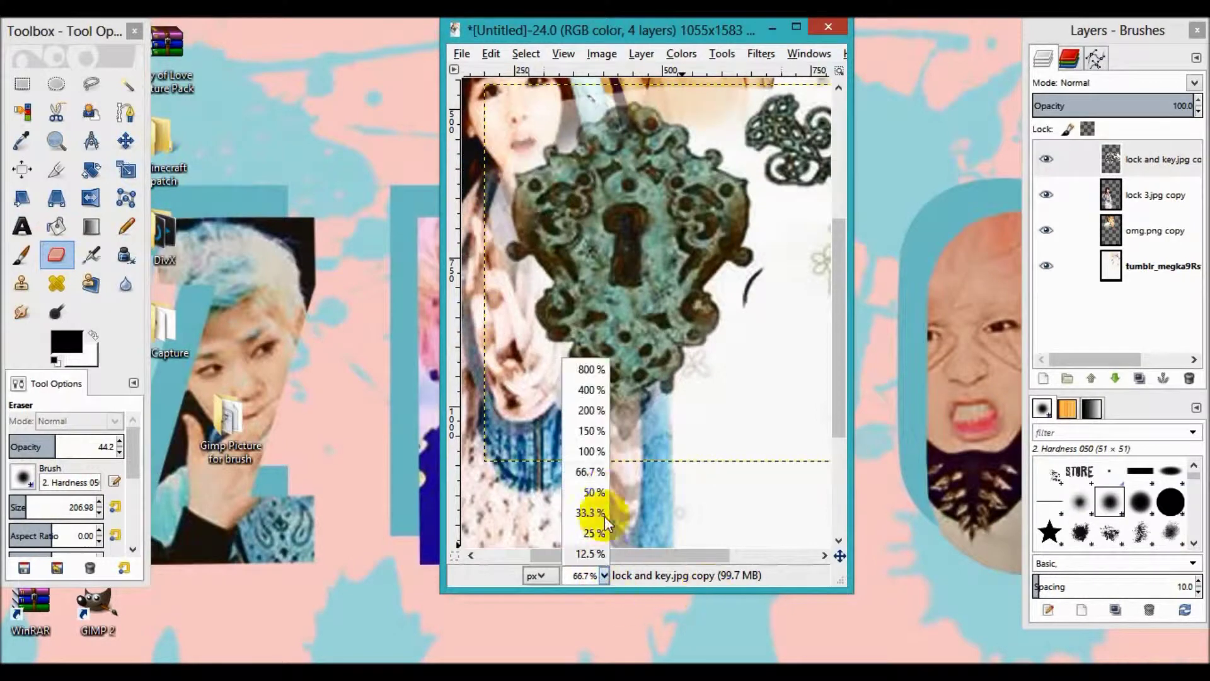
click(593, 491)
drag(650, 334, 663, 349)
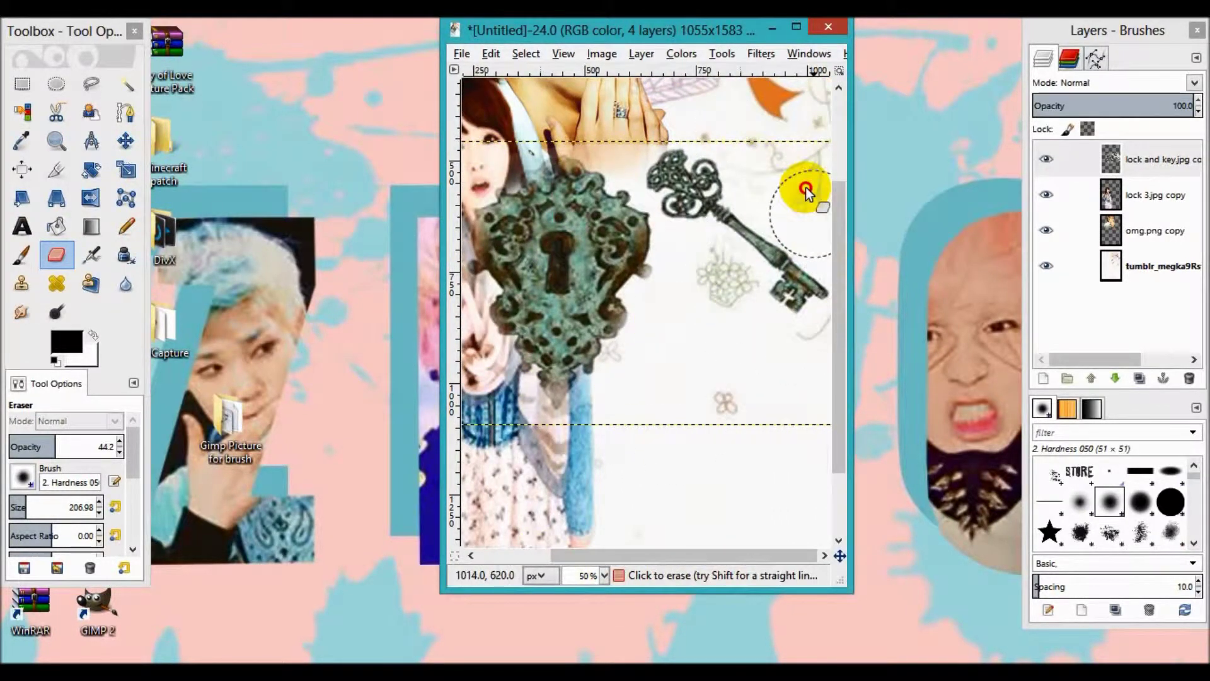
key(minus)
- Move the lock and key onto the girl's chest at about 75.8 opacity
click(1122, 108)
drag(1122, 111, 1127, 109)
click(124, 141)
drag(717, 246, 739, 217)
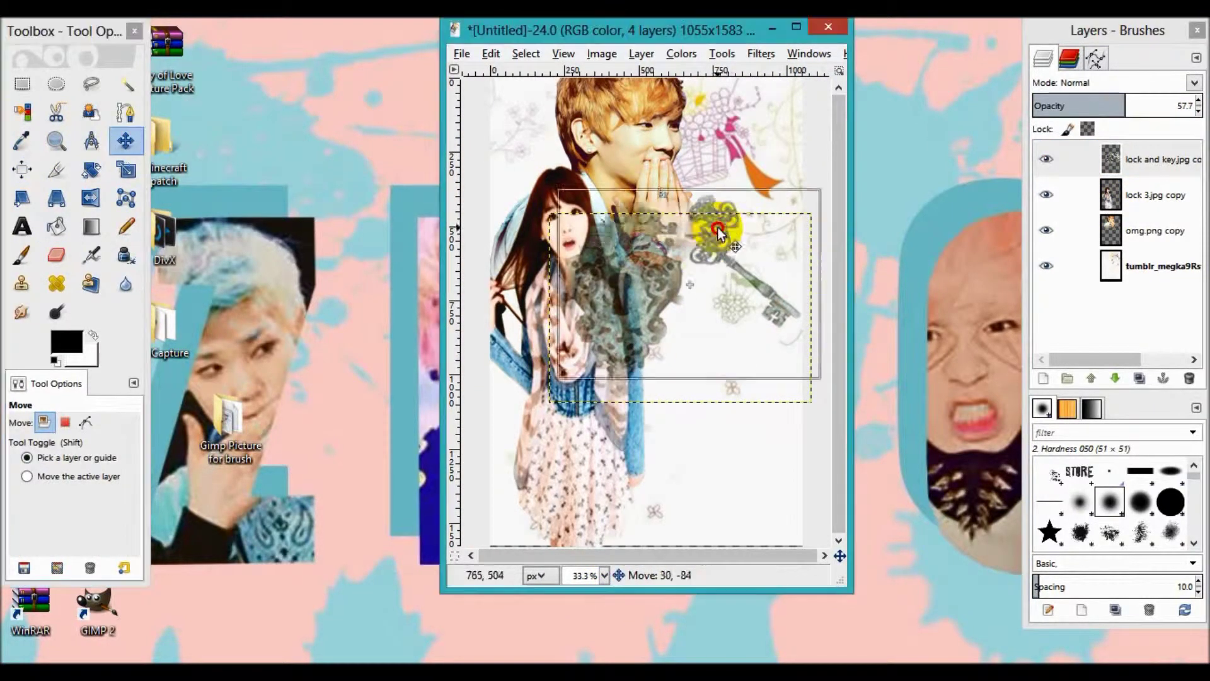
mouse_move(734, 242)
mouse_down()
mouse_move(712, 326)
mouse_move(733, 238)
mouse_up()
mouse_move(1134, 106)
mouse_down()
mouse_move(1179, 106)
mouse_move(1156, 106)
mouse_up()
- Set up the Paintbrush with the Lip10 brush, a pink foreground and larger size
click(128, 227)
click(22, 477)
scroll(120, 343, down, 5)
scroll(132, 353, down, 3)
click(145, 302)
click(22, 255)
click(66, 342)
click(305, 397)
click(313, 451)
click(39, 507)
- Add a new transparent layer and stamp pink lips at the top right
right_click(1161, 165)
click(1053, 208)
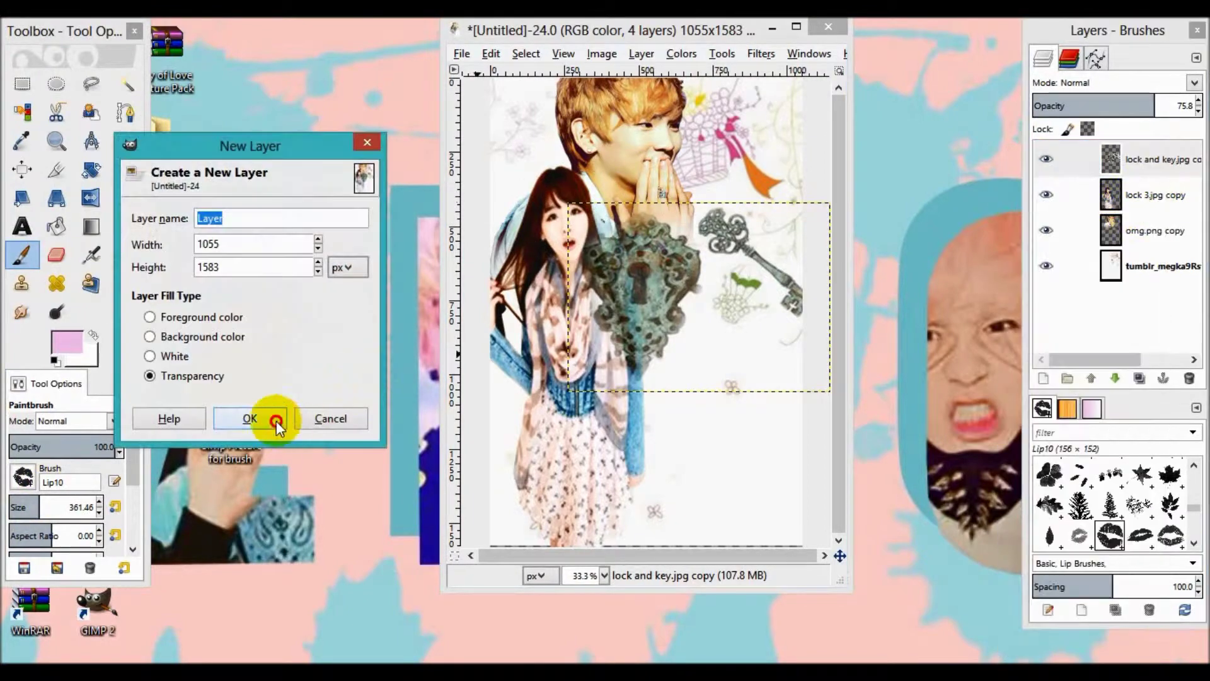
click(283, 425)
click(738, 142)
- Stamp lighter pink lips at the top left with the Lip11 brush
click(66, 342)
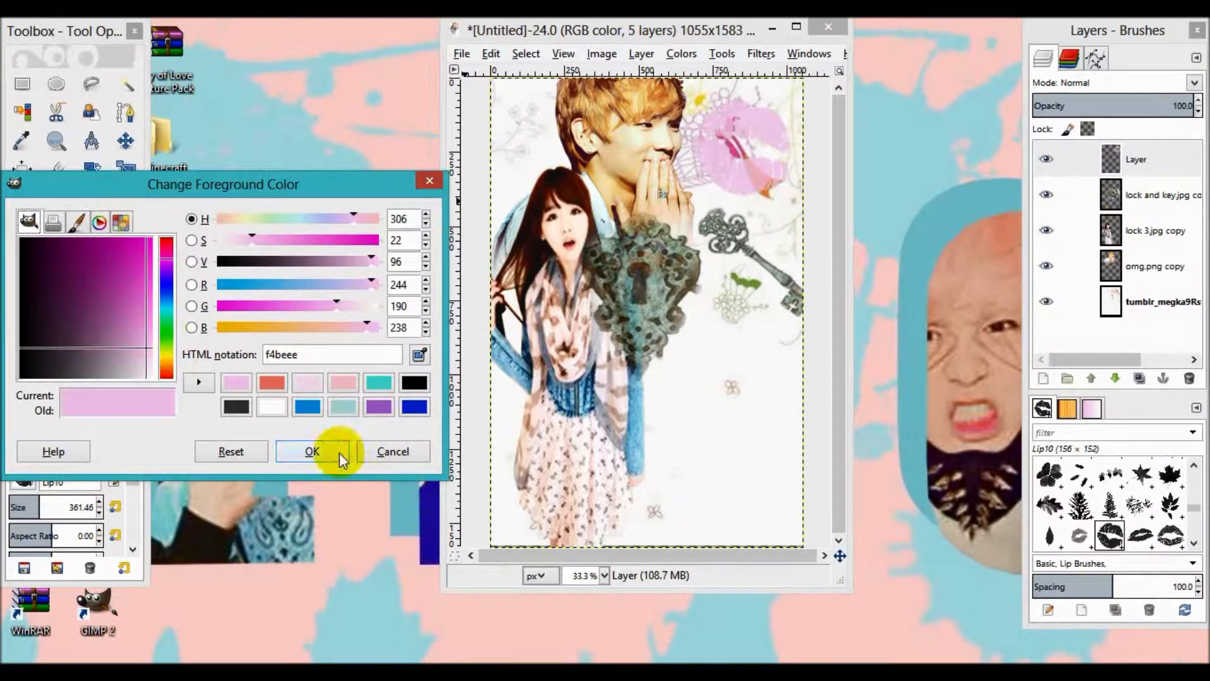
click(310, 452)
click(23, 477)
click(140, 405)
click(588, 188)
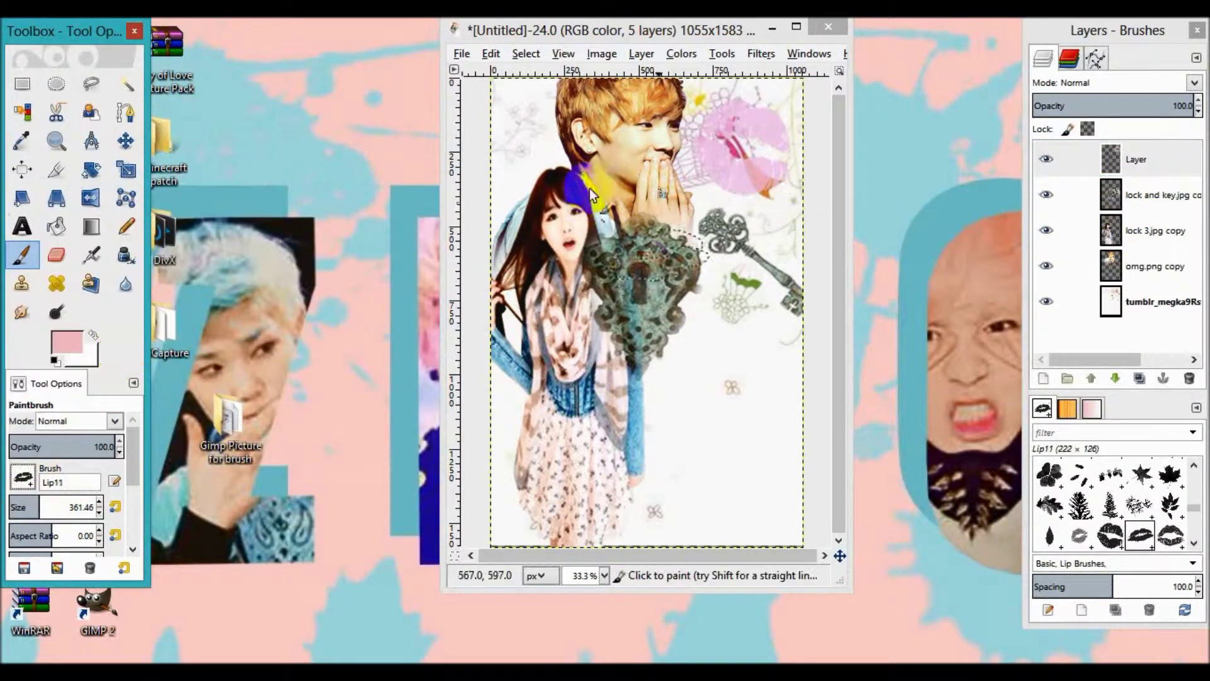
click(536, 115)
- Stamp smaller coral red Lip13 lips on the boy's cheek
click(23, 477)
click(100, 394)
click(67, 342)
click(312, 451)
click(25, 506)
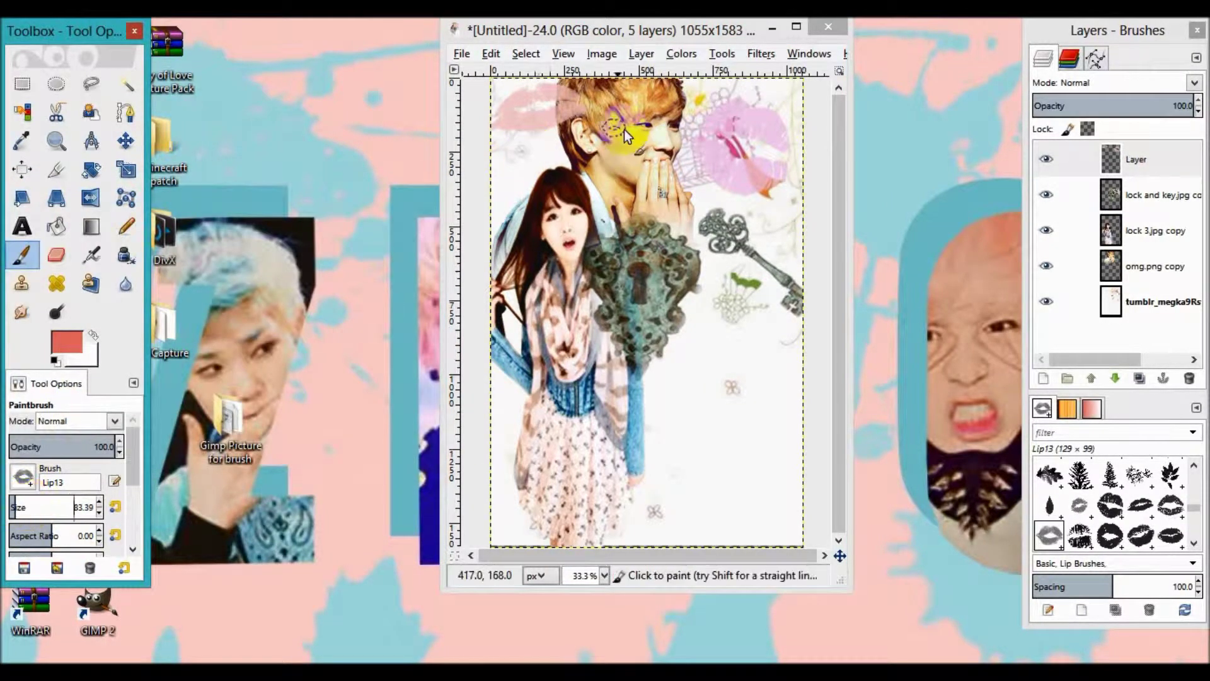
click(622, 148)
- Switch to a redder colour and a much larger Lip7 brush, stamping lips over the girl
click(67, 342)
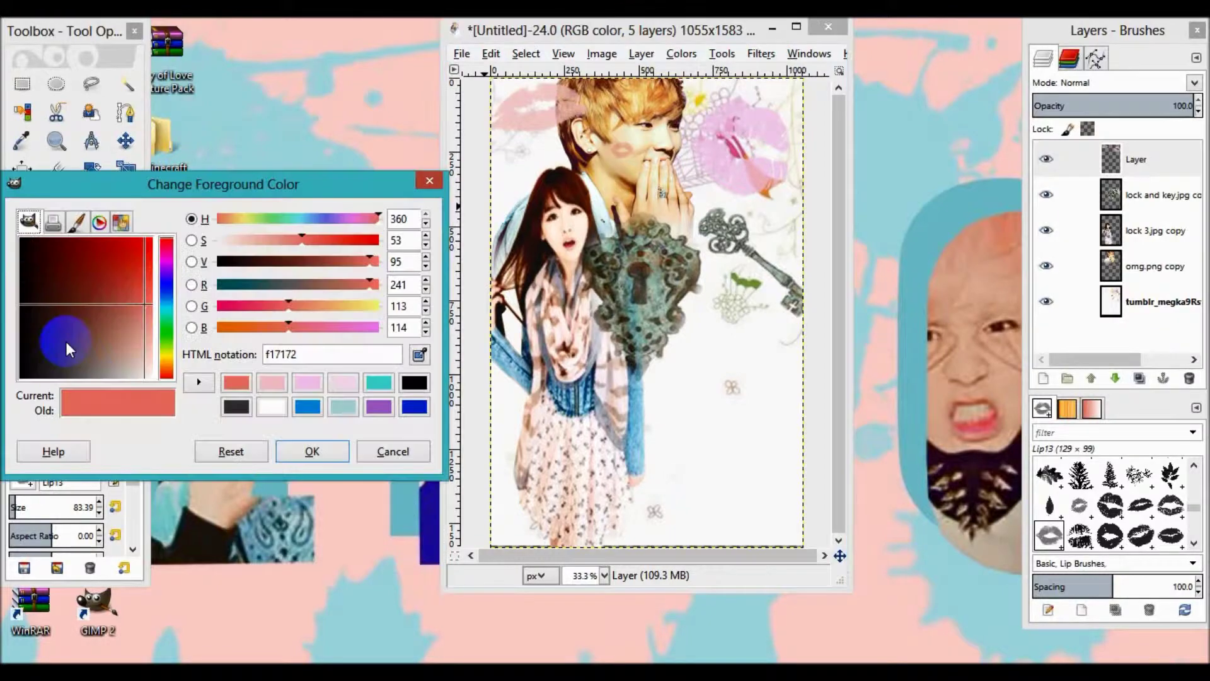
click(297, 305)
click(311, 451)
click(23, 477)
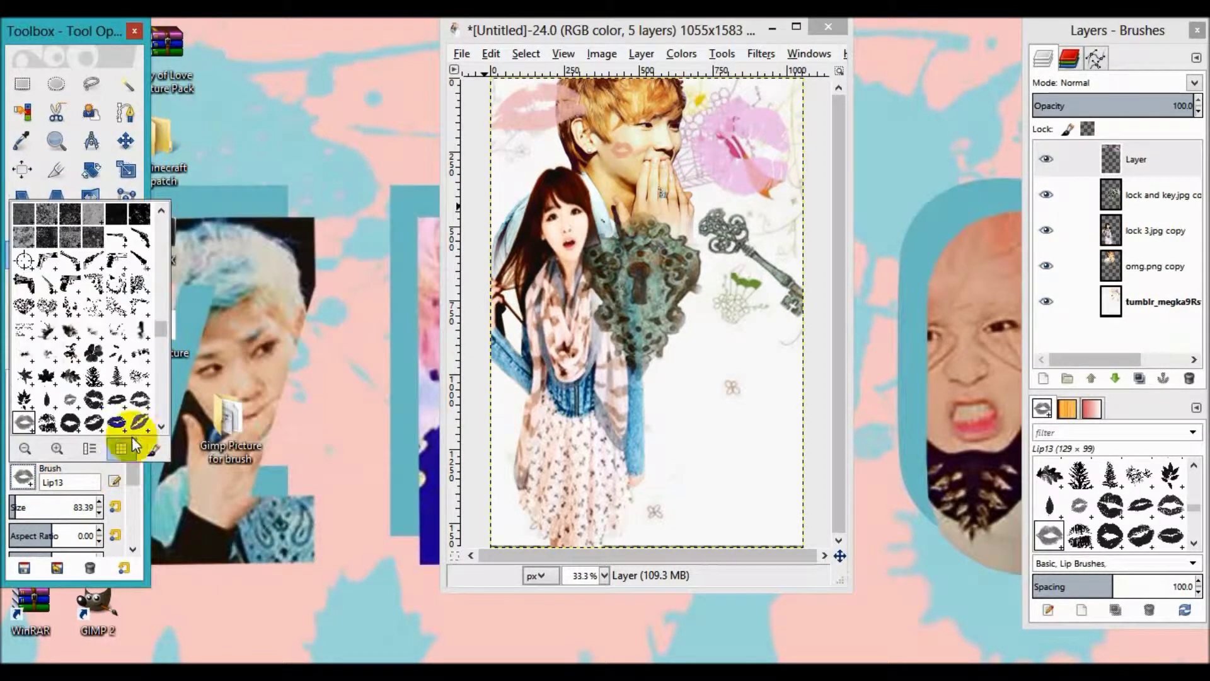
click(158, 344)
click(65, 508)
click(586, 435)
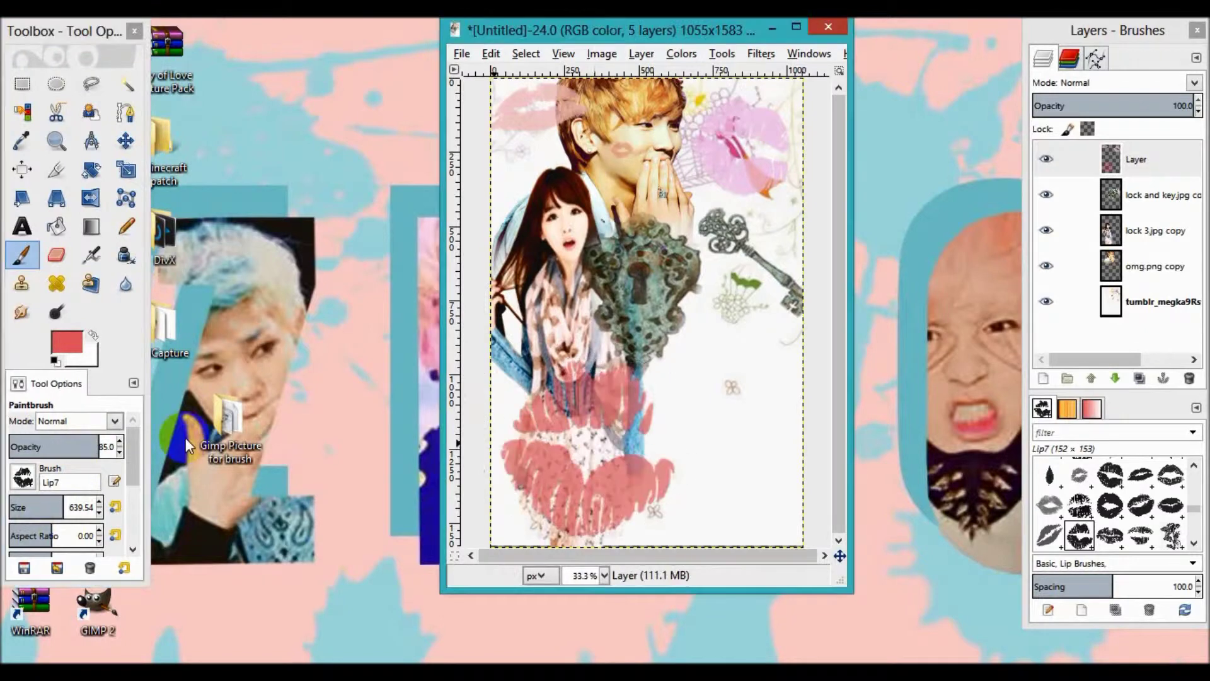
- Retry the big lips at different opacities, ending with fully opaque lips at lower right
key(ctrl+z)
drag(95, 446, 70, 446)
click(574, 438)
click(101, 445)
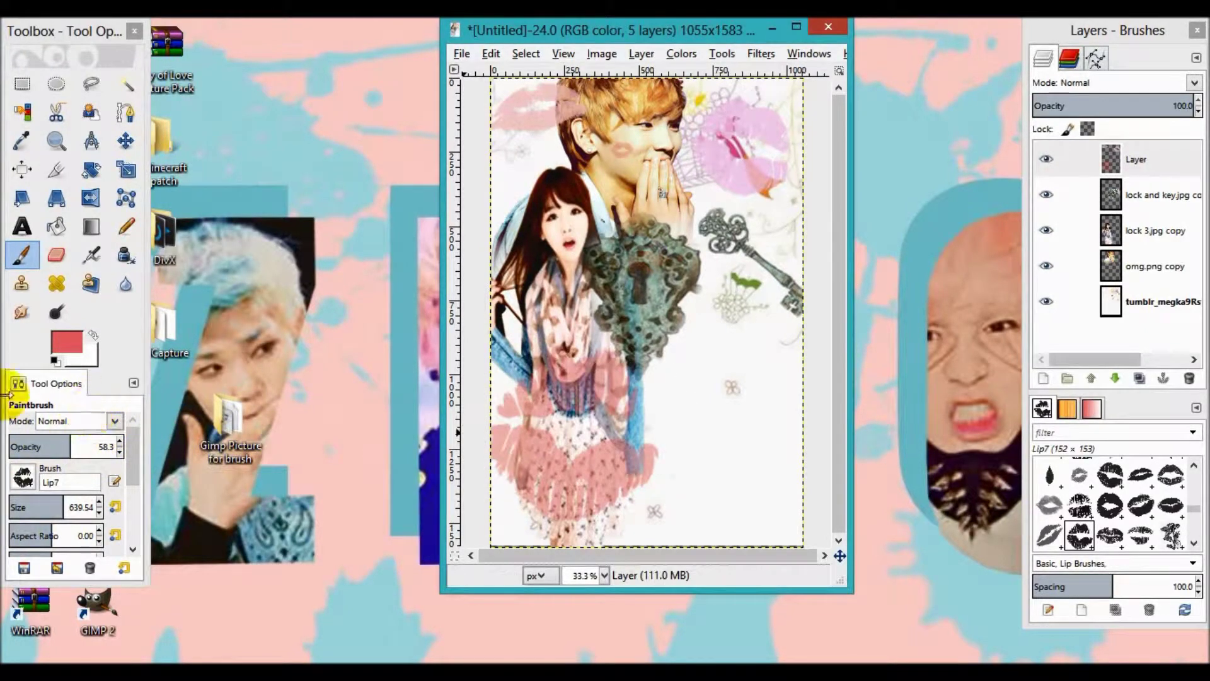
key(ctrl+z)
click(101, 444)
click(706, 421)
click(110, 446)
key(ctrl+z)
click(713, 418)
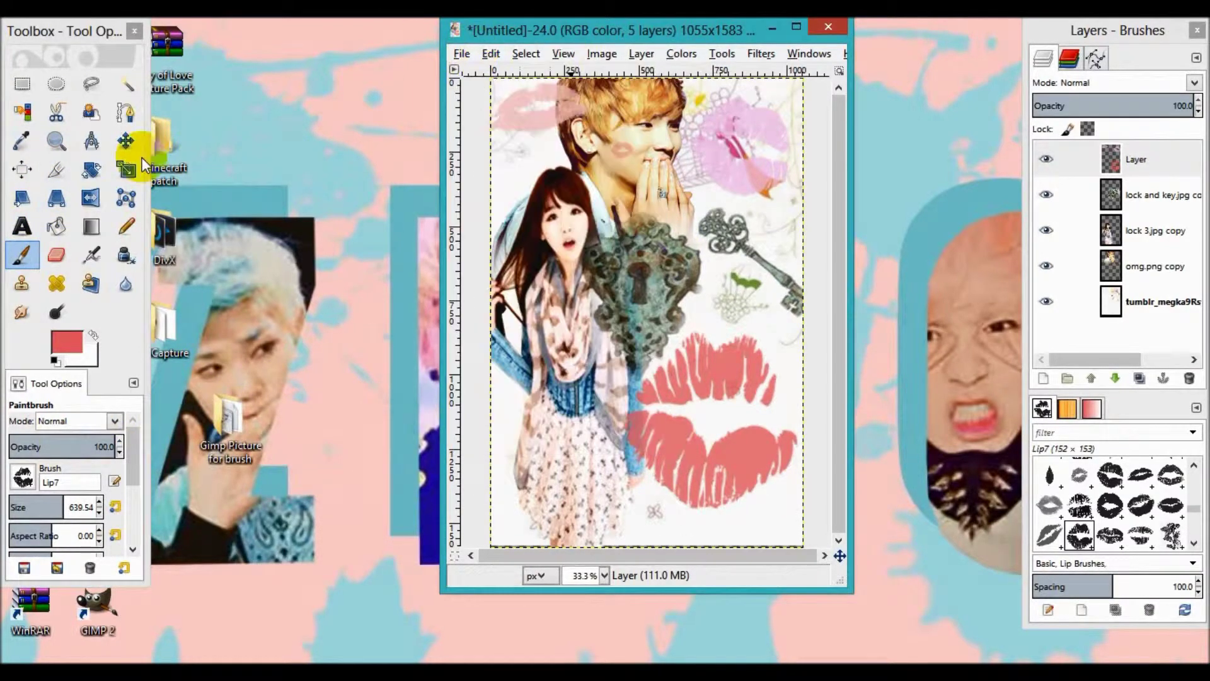
- Choose the Paste_4 paint brush from the brush list
click(22, 478)
scroll(148, 332, down, 5)
scroll(138, 305, up, 2)
click(138, 305)
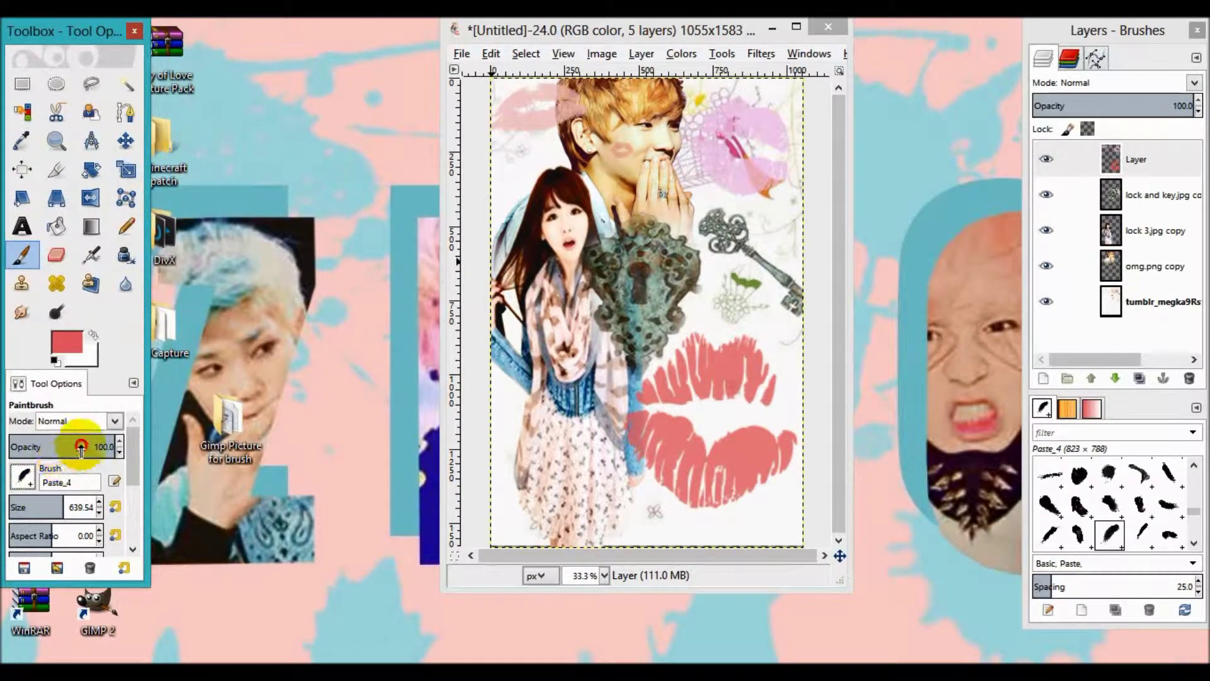
- Set the foreground to pure red and add a new transparent layer
click(66, 342)
drag(328, 235, 379, 234)
click(310, 451)
click(1154, 161)
key(shift+ctrl+n)
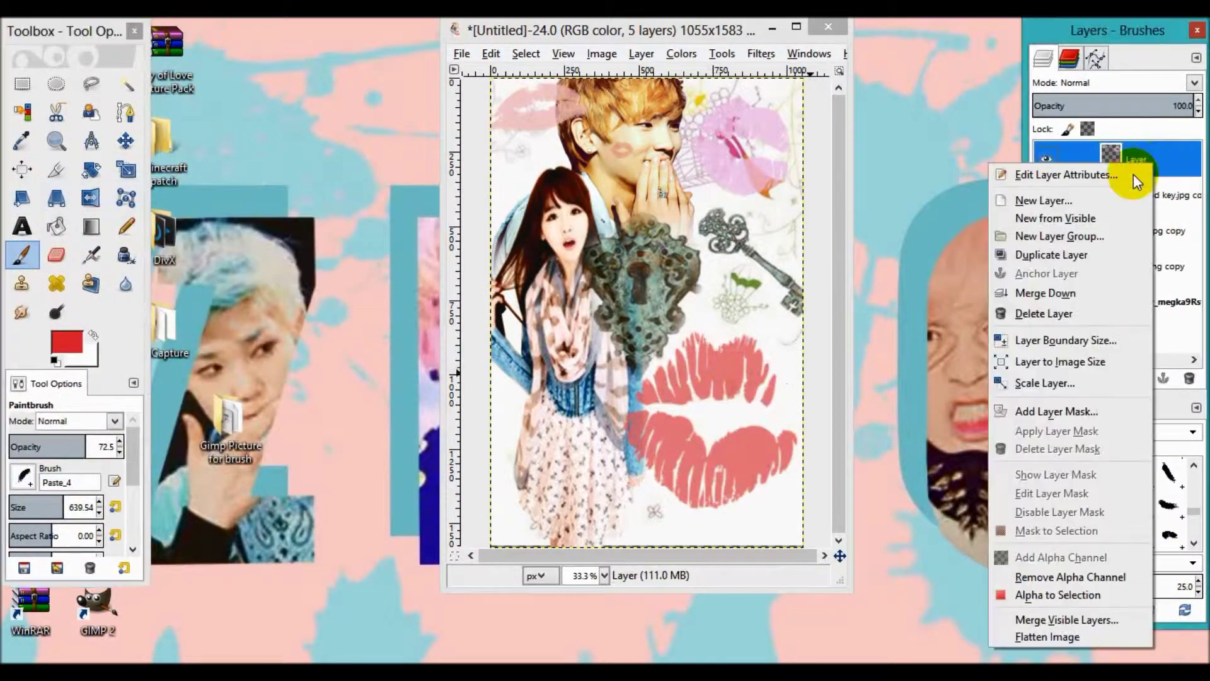
click(293, 440)
- Stamp the red Paste_4 swash on the lips at full opacity with a smaller brush
click(697, 424)
key(ctrl+z)
drag(81, 447, 120, 446)
click(716, 435)
key(ctrl+z)
click(64, 502)
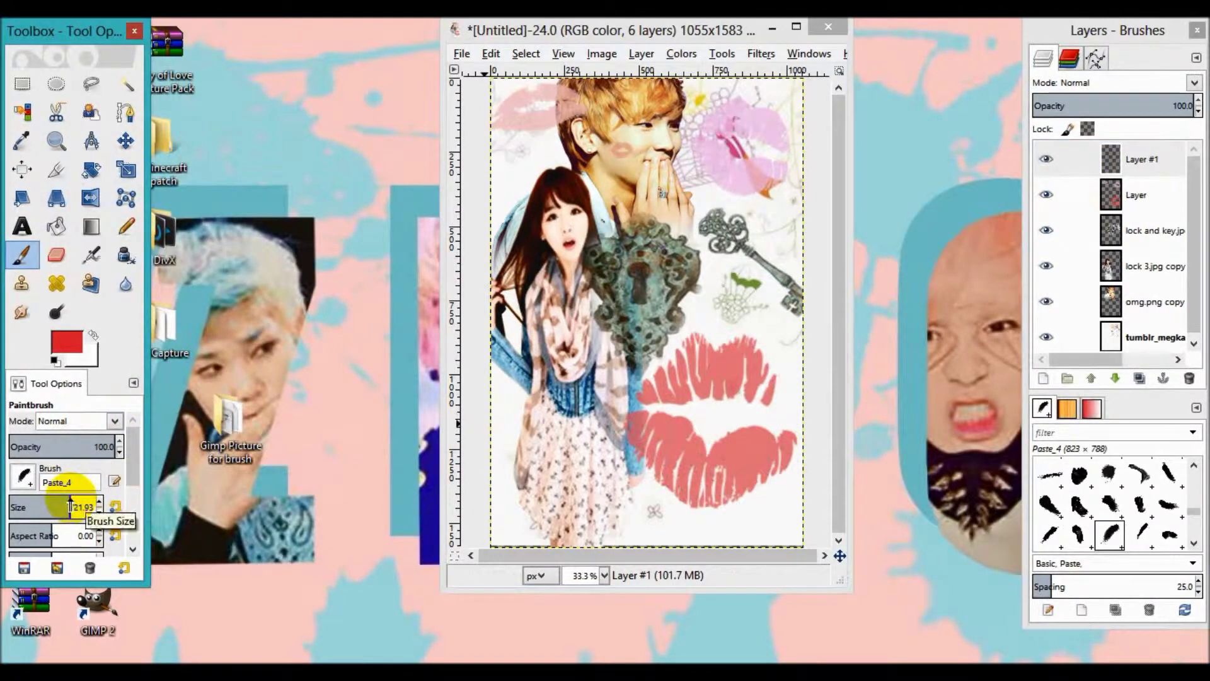
click(719, 410)
- Rotate the swash about 45.81° and move it onto the lips
click(91, 169)
drag(813, 403, 709, 509)
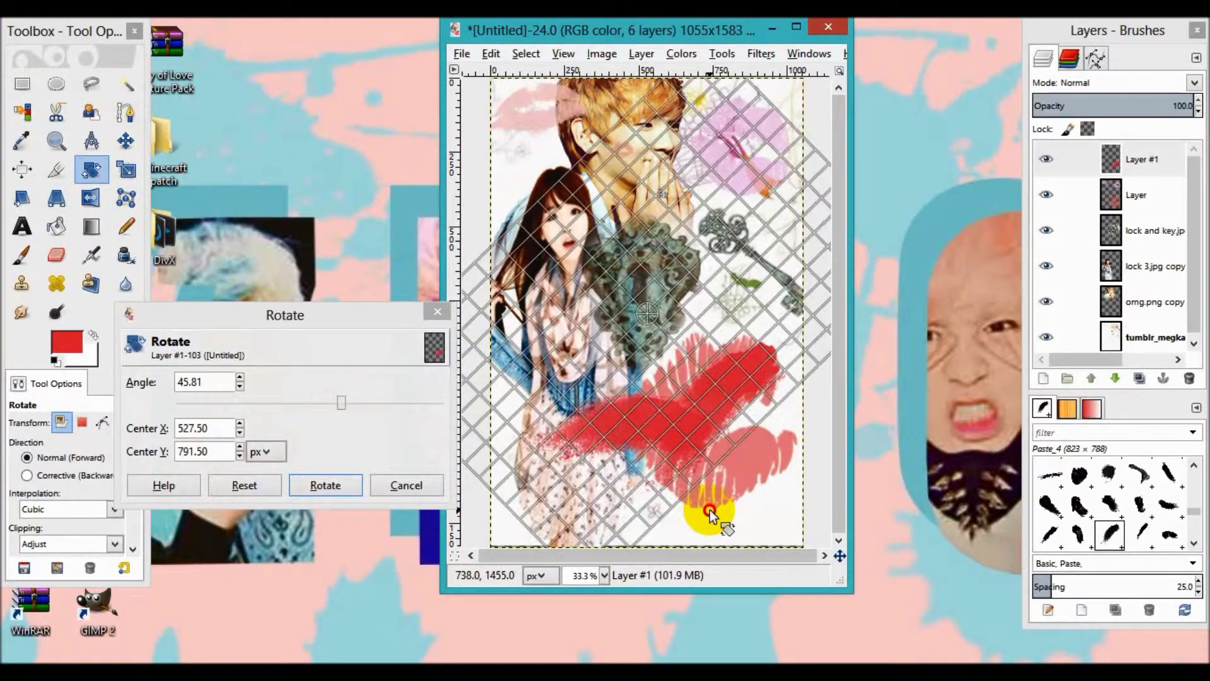
key(Return)
key(m)
drag(716, 429, 787, 429)
- Enlarge the swash, fade it to 83.5 opacity, and select the lip area by colour
click(125, 169)
click(614, 308)
mouse_move(614, 307)
mouse_down()
mouse_move(784, 535)
mouse_move(751, 531)
mouse_up()
click(1023, 410)
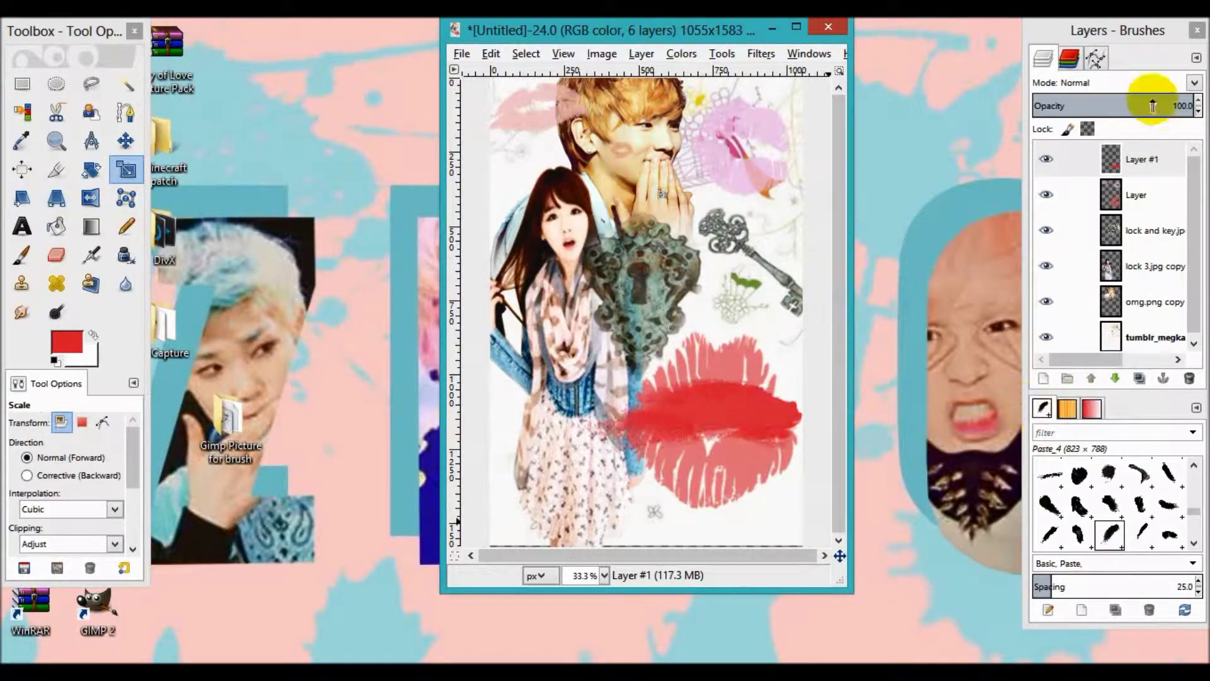
click(1179, 107)
key(u)
click(712, 373)
- Add a new layer, bucket-fill the lips selection red, and clear the selection
right_click(1128, 167)
click(960, 203)
click(210, 349)
click(56, 226)
click(66, 342)
click(297, 452)
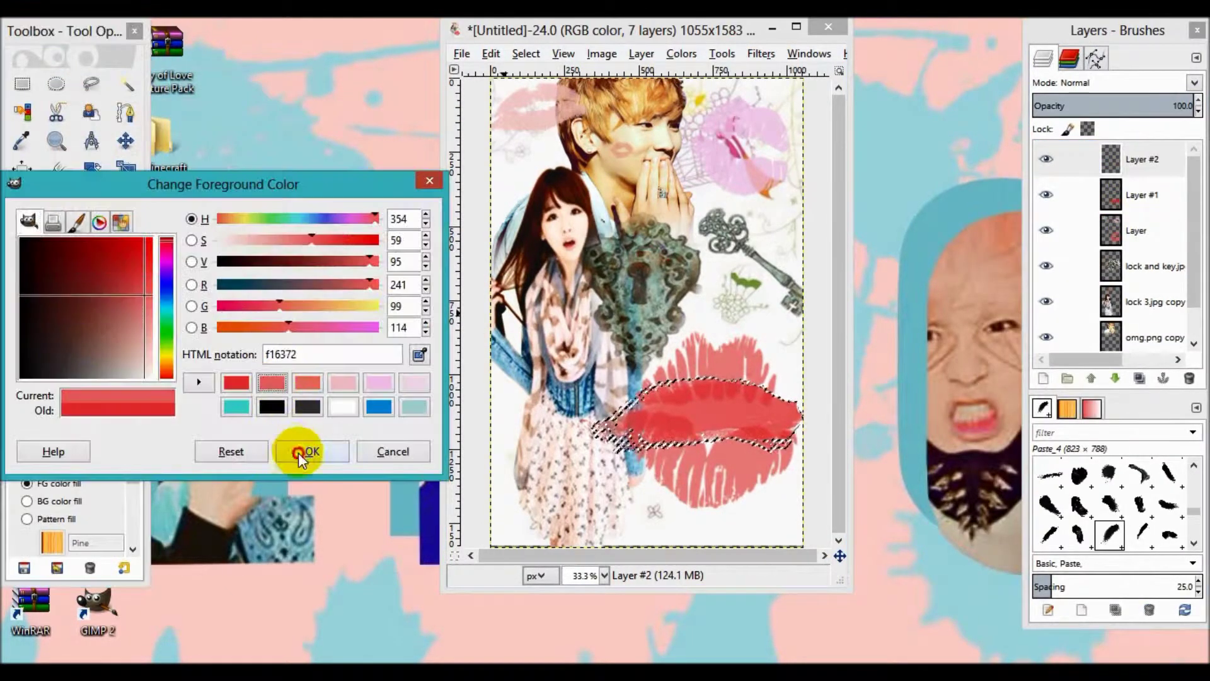
click(703, 417)
click(526, 54)
click(566, 95)
- Reposition the red lips fill and delete the spare Layer #1
click(126, 140)
drag(713, 418, 731, 431)
drag(1135, 195, 1135, 159)
mouse_move(690, 418)
mouse_down()
mouse_move(704, 421)
mouse_move(725, 338)
mouse_move(719, 366)
mouse_up()
right_click(1157, 174)
click(1045, 319)
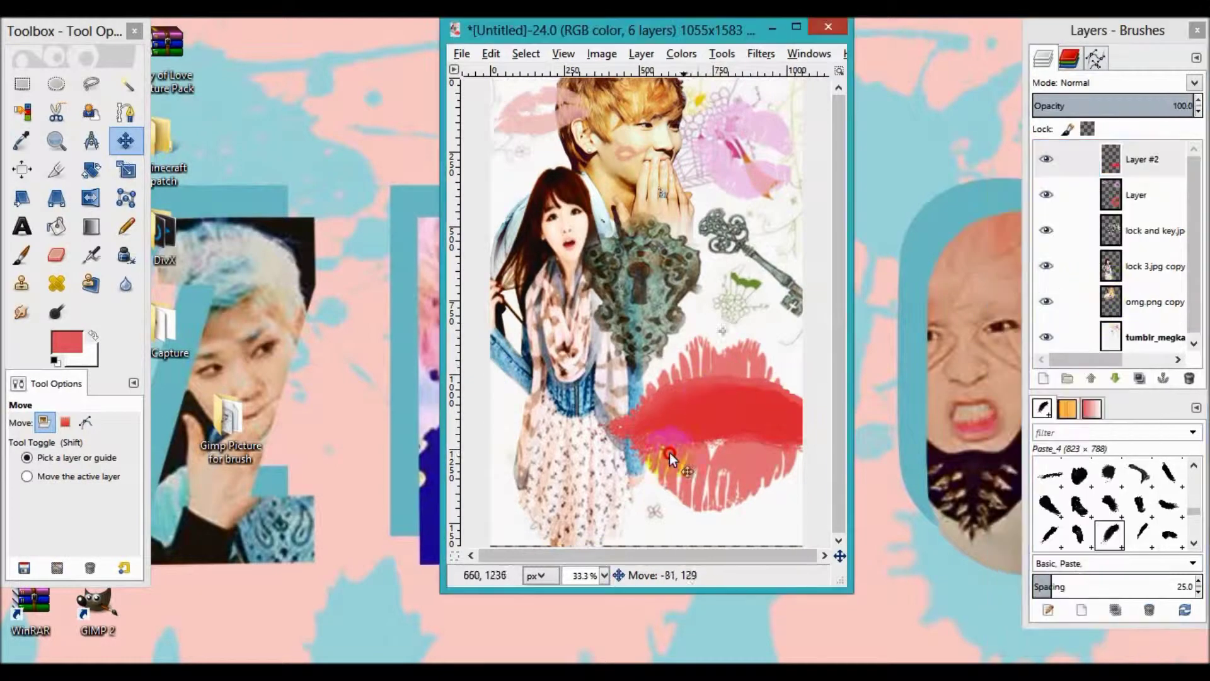
drag(727, 373, 733, 366)
- Scale Layer #2 up into a big red swash and move it down across the bottom
click(592, 445)
key(shift+s)
click(604, 442)
drag(603, 441, 473, 214)
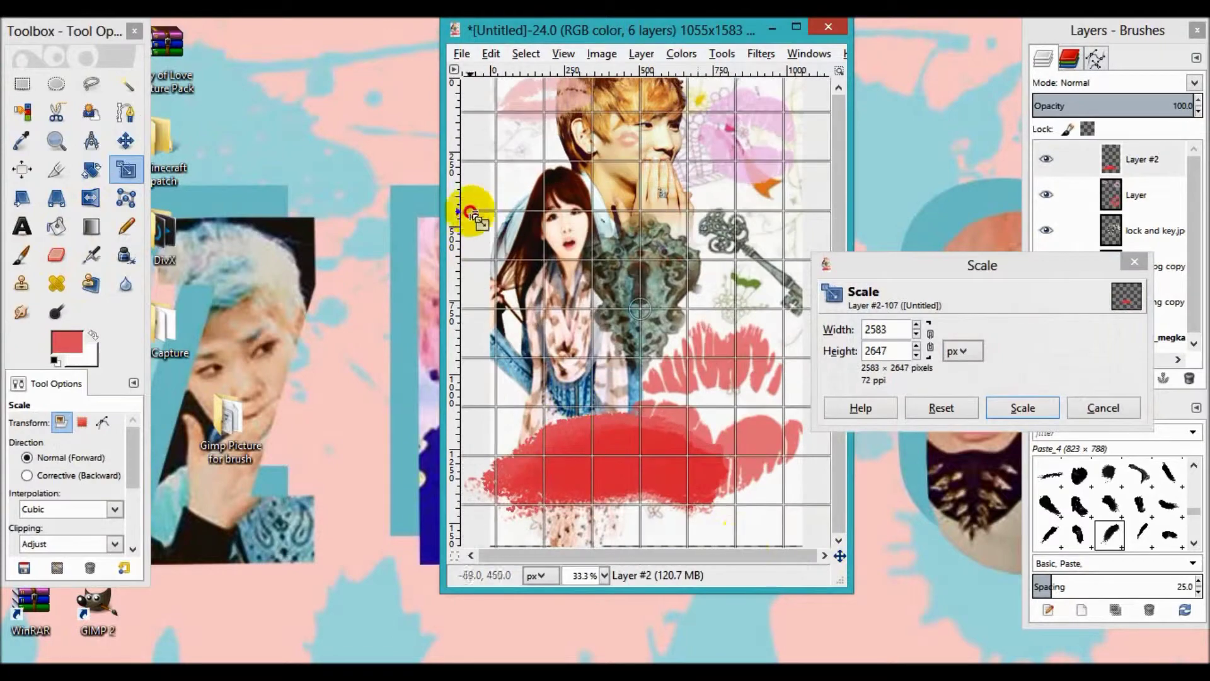
click(1024, 408)
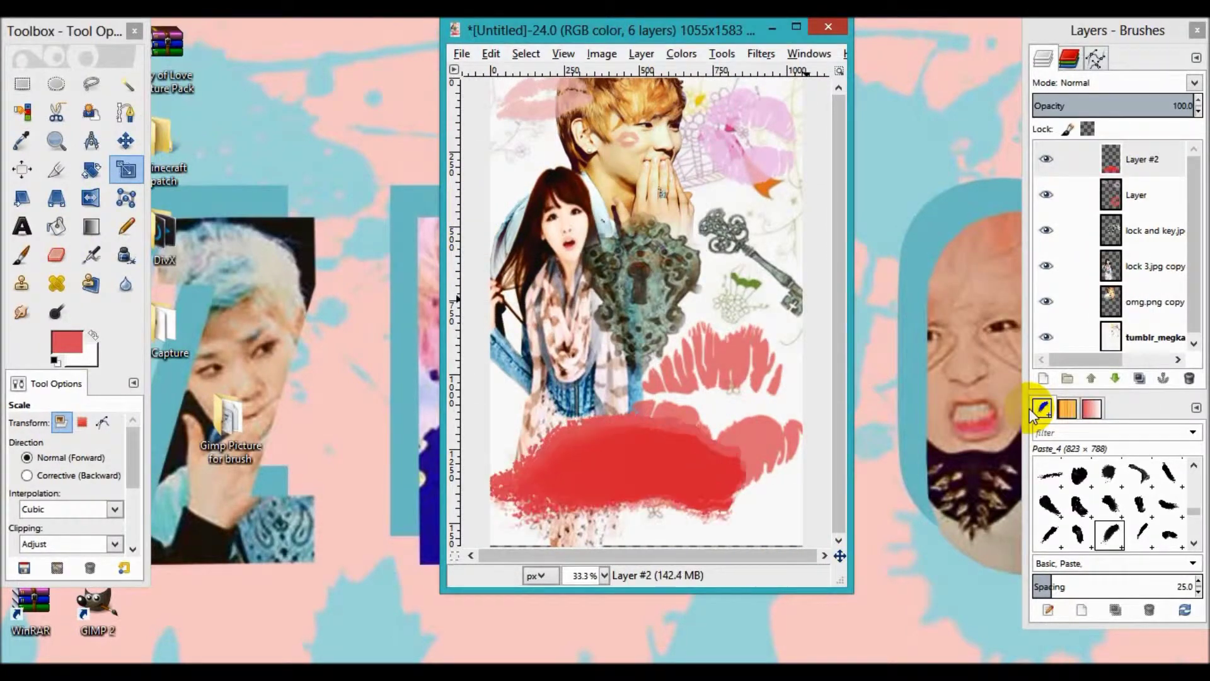
key(m)
drag(583, 457, 606, 481)
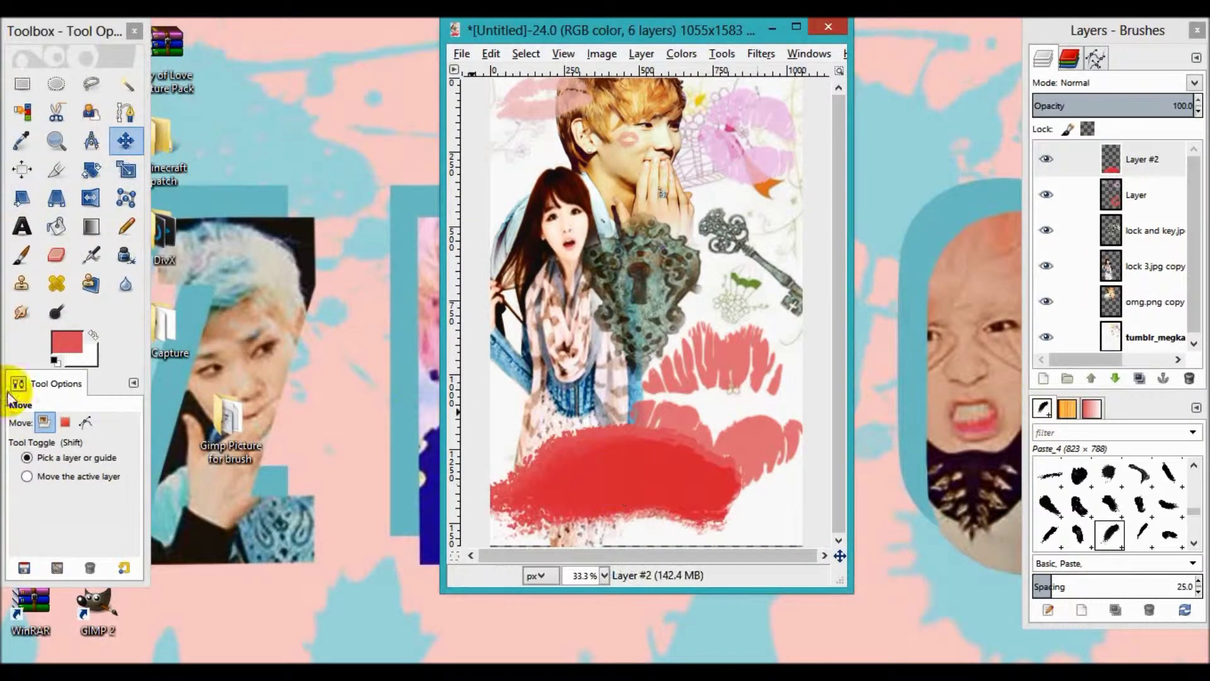
click(21, 226)
- Set the text colour to white and the font to Simply*Glamorous
click(66, 476)
click(394, 389)
click(21, 428)
scroll(66, 260, down, 3)
scroll(65, 261, up, 3)
click(66, 256)
- Type 'I'll Be Your' at size 129 on the red swash and nudge it into place
click(529, 451)
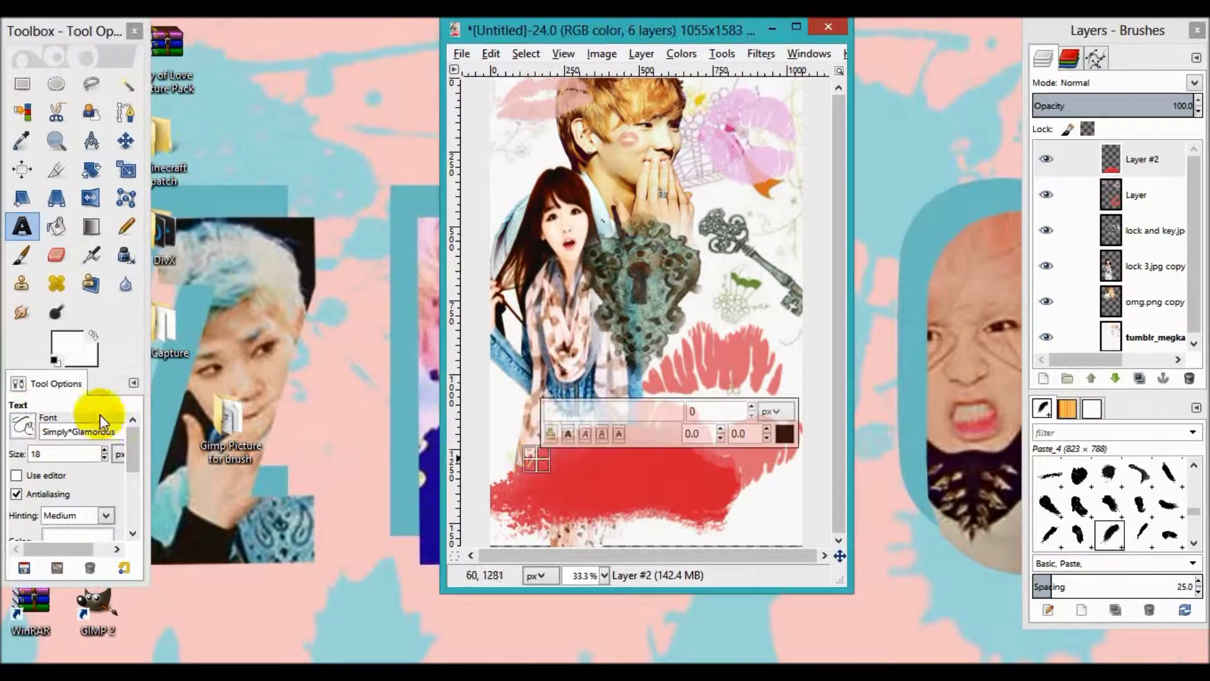
text(i)
triple_click(100, 453)
text(129)
key(Return)
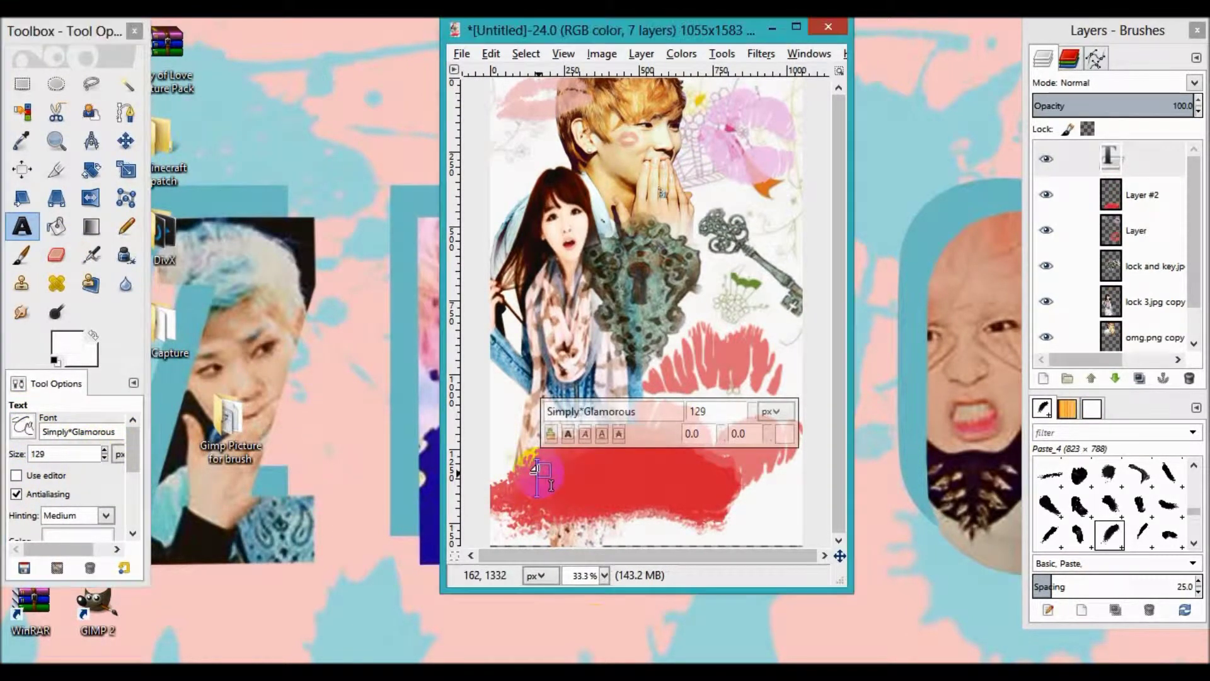
text(I'll Be You)
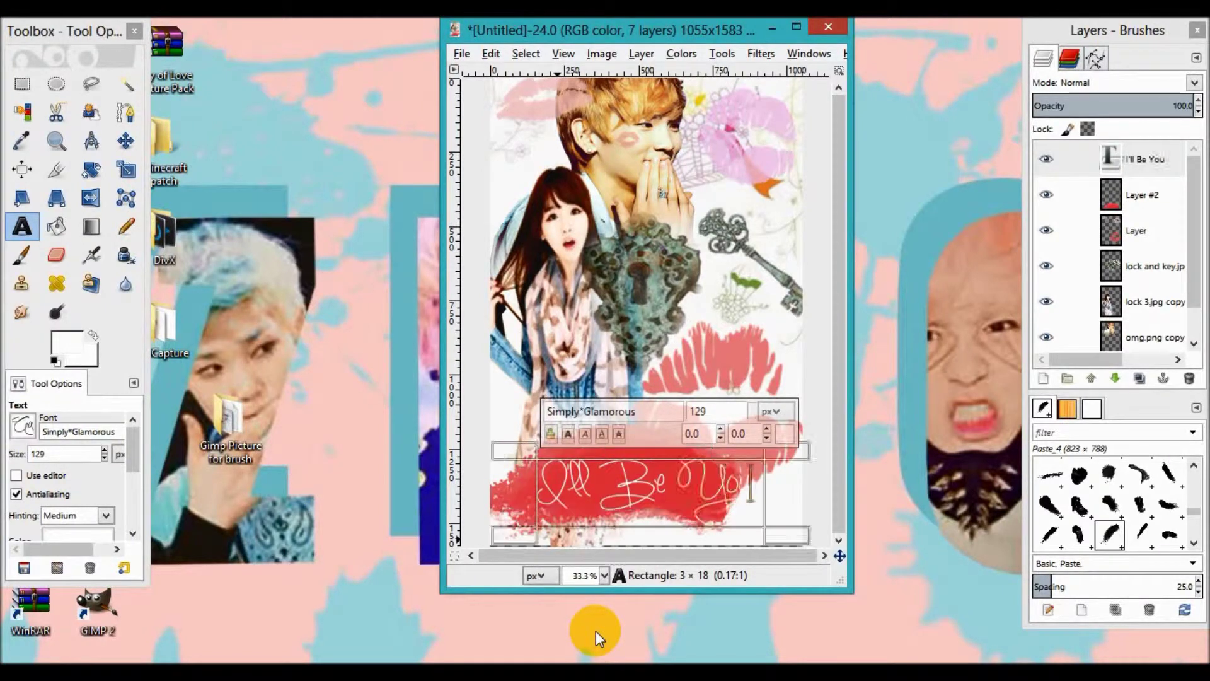
text(rm)
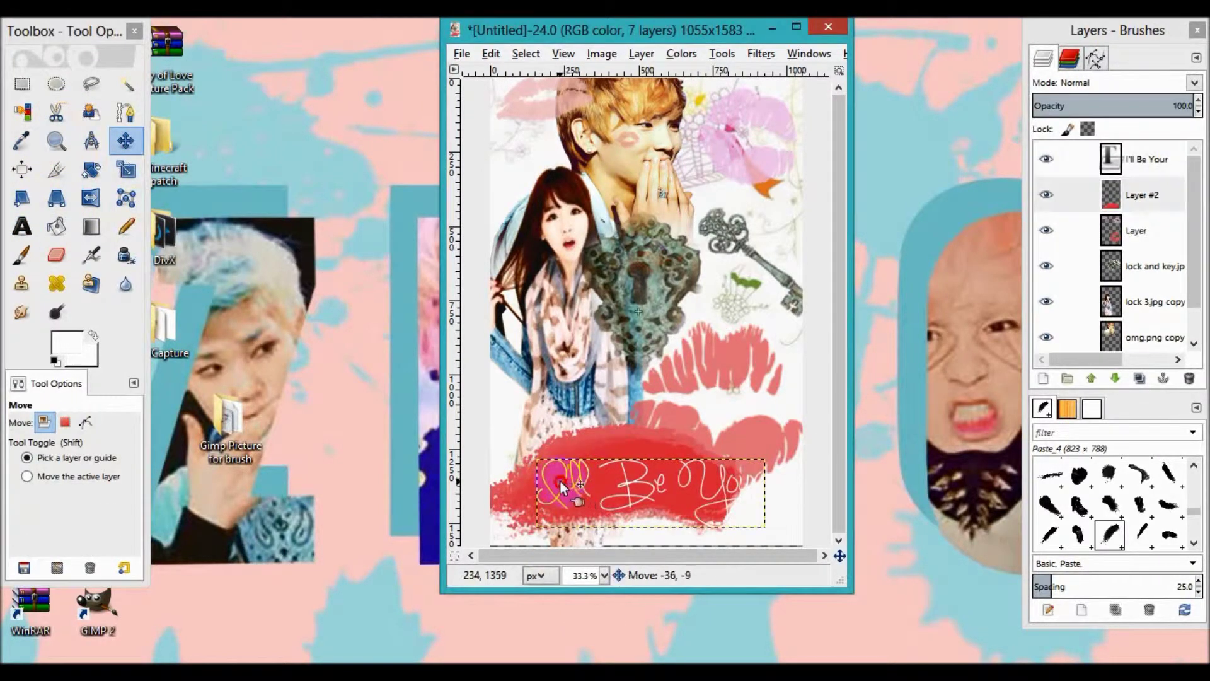
mouse_move(542, 475)
mouse_down()
mouse_move(536, 461)
mouse_move(552, 456)
mouse_up()
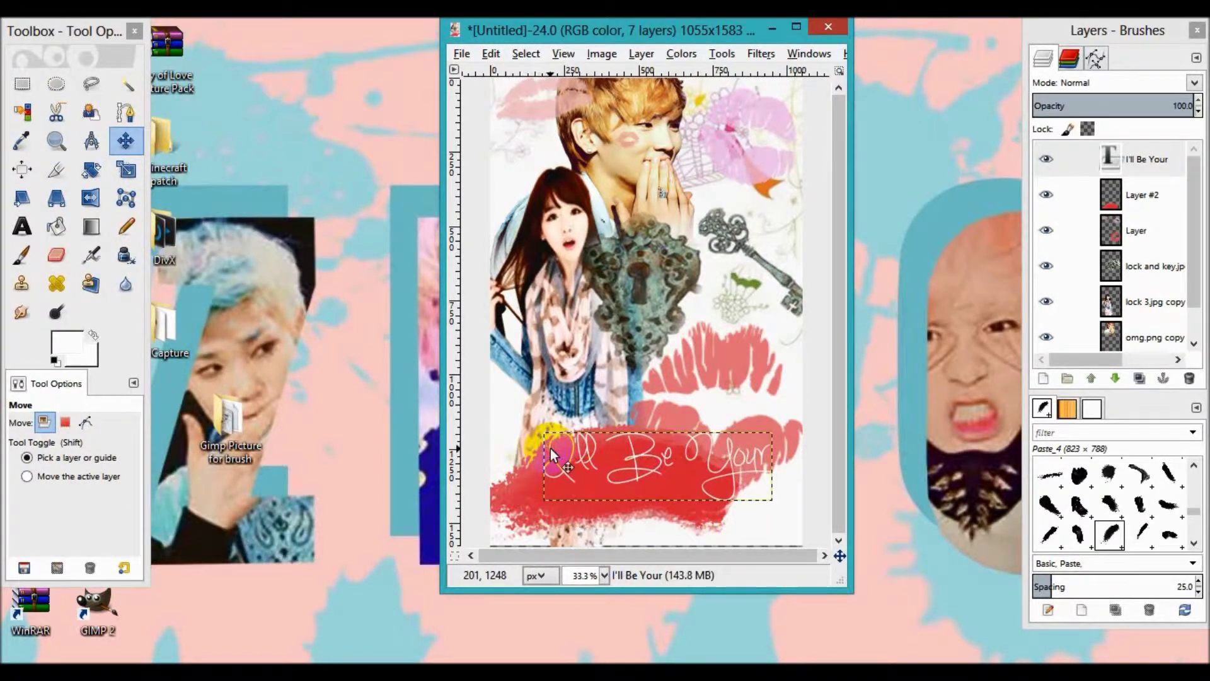
- Start a new text box in The Skinny font below 'I'll Be Your'
click(22, 226)
click(22, 426)
scroll(91, 284, down, 3)
click(95, 165)
click(525, 495)
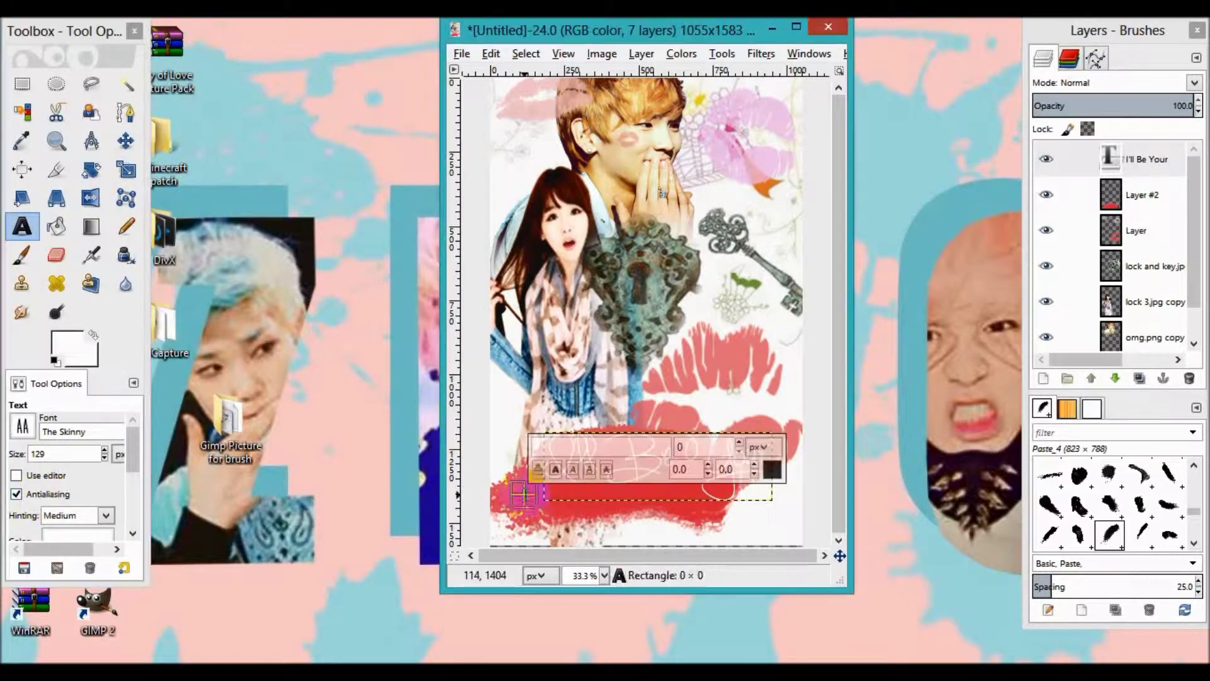
- Type the spaced-out letters 'L O C K' and move them up under the script
text(LO)
key(Return)
text(L O)
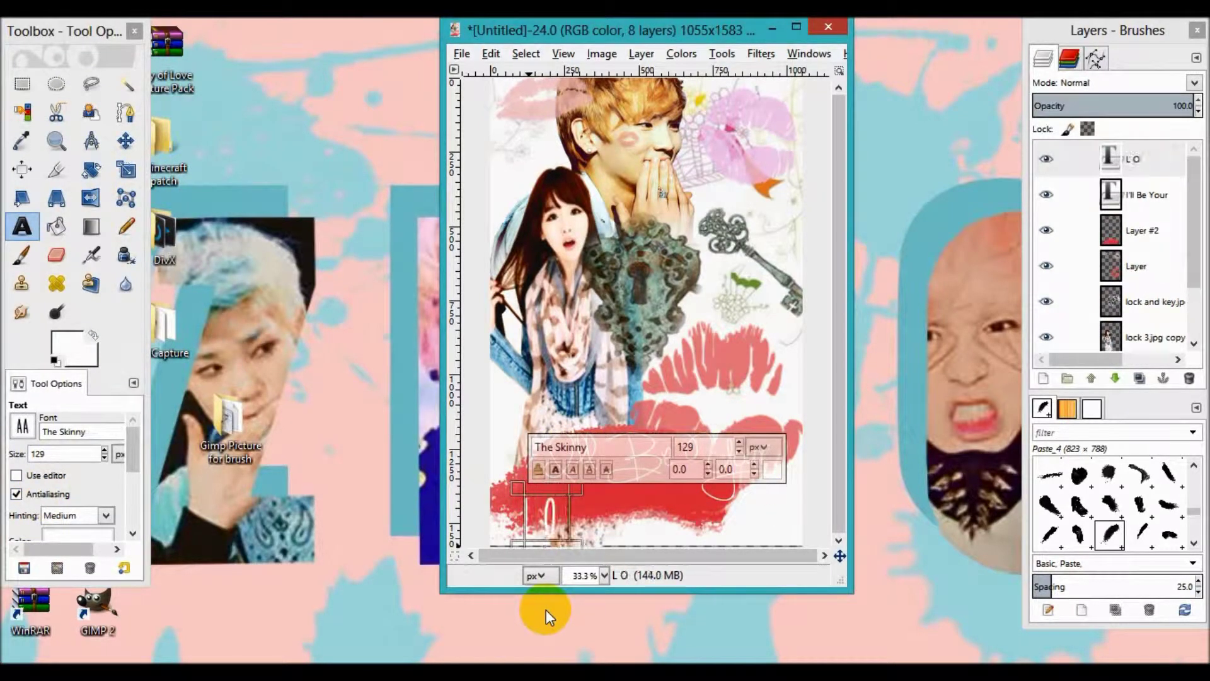
text( C K)
click(123, 142)
mouse_move(564, 509)
mouse_down()
mouse_move(561, 489)
mouse_move(618, 485)
mouse_up()
- Begin a dark credit line in the cinnamon cake font near the poster bottom
click(121, 228)
click(21, 225)
click(21, 429)
scroll(73, 254, up, 10)
scroll(85, 252, down, 2)
click(61, 434)
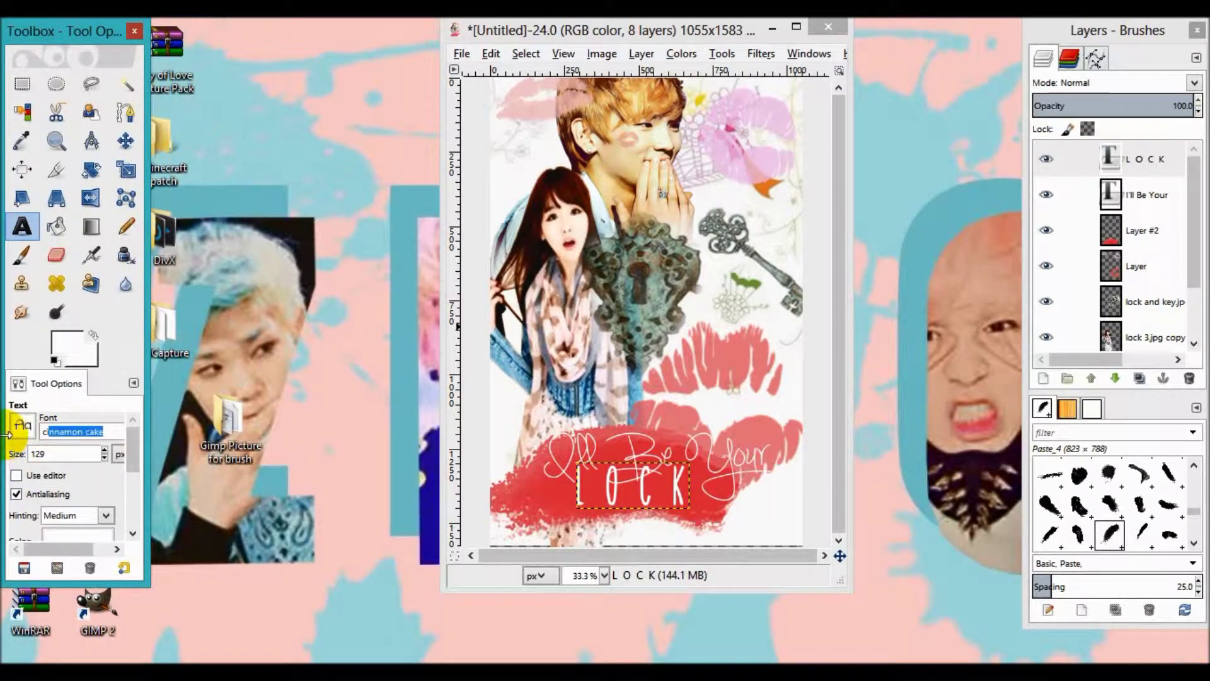
text(86)
click(78, 535)
click(405, 386)
click(528, 506)
text(Poster by: SHINeeBiassed)
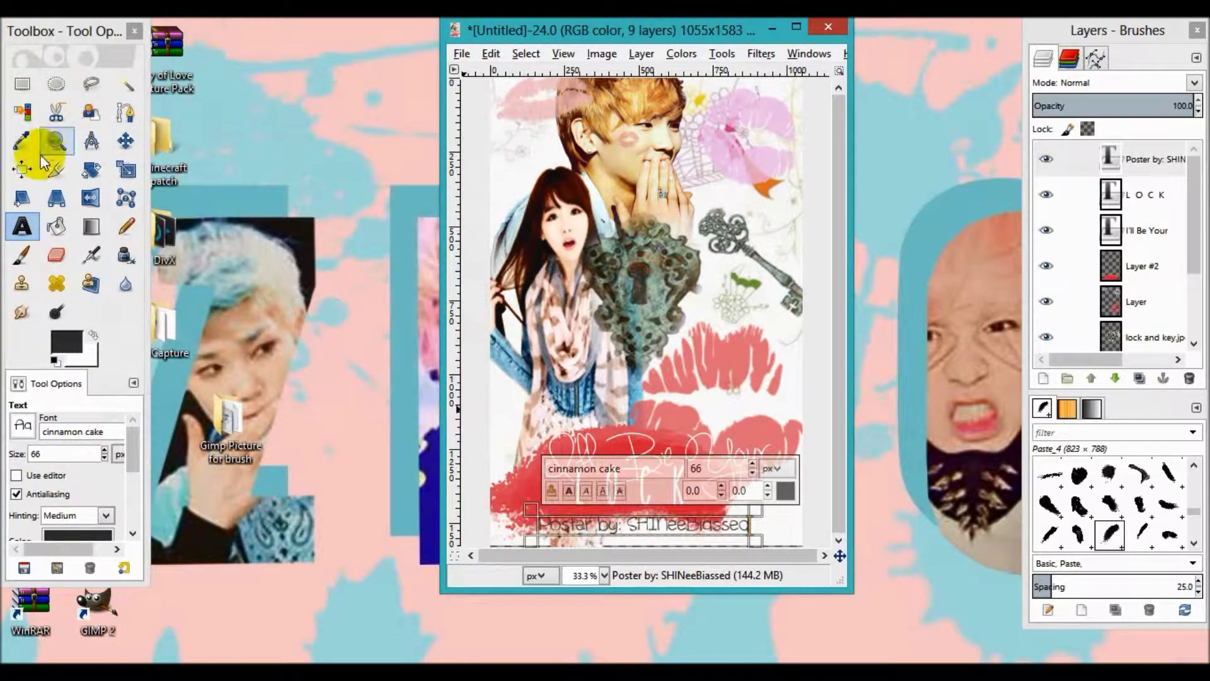
- Drag the 'Poster by' credit layer up and left to sit just beneath LOCK
click(125, 141)
drag(542, 530, 540, 528)
drag(646, 523, 625, 505)
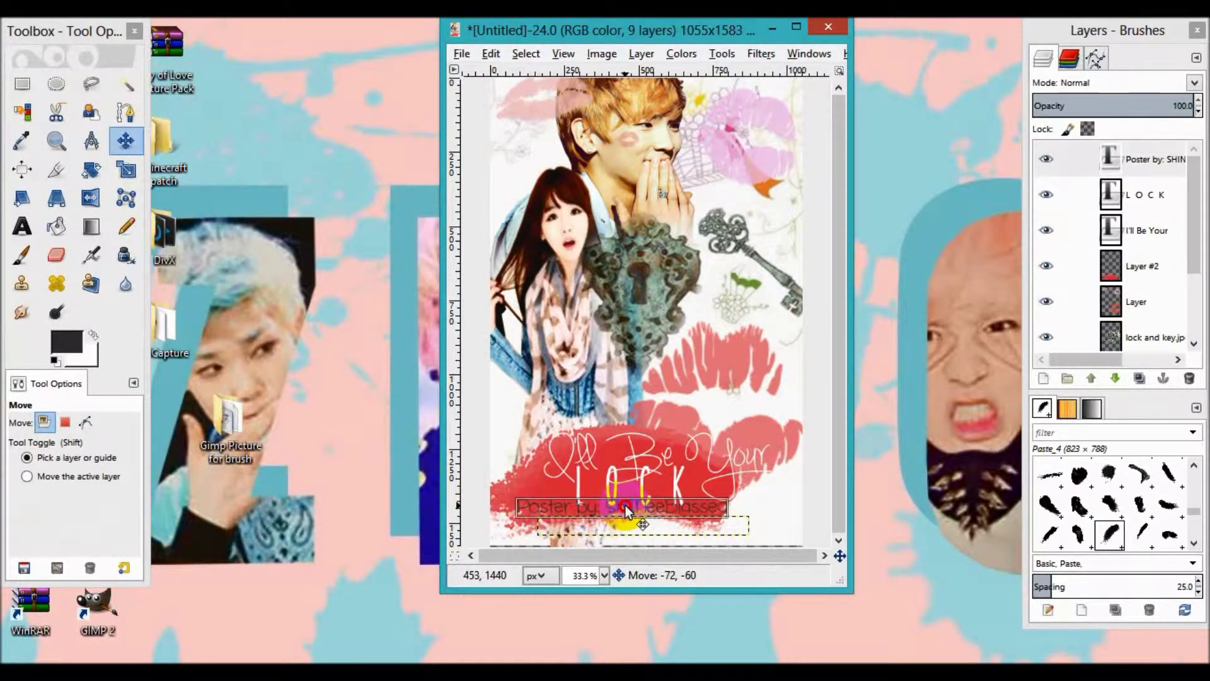
drag(625, 505, 619, 504)
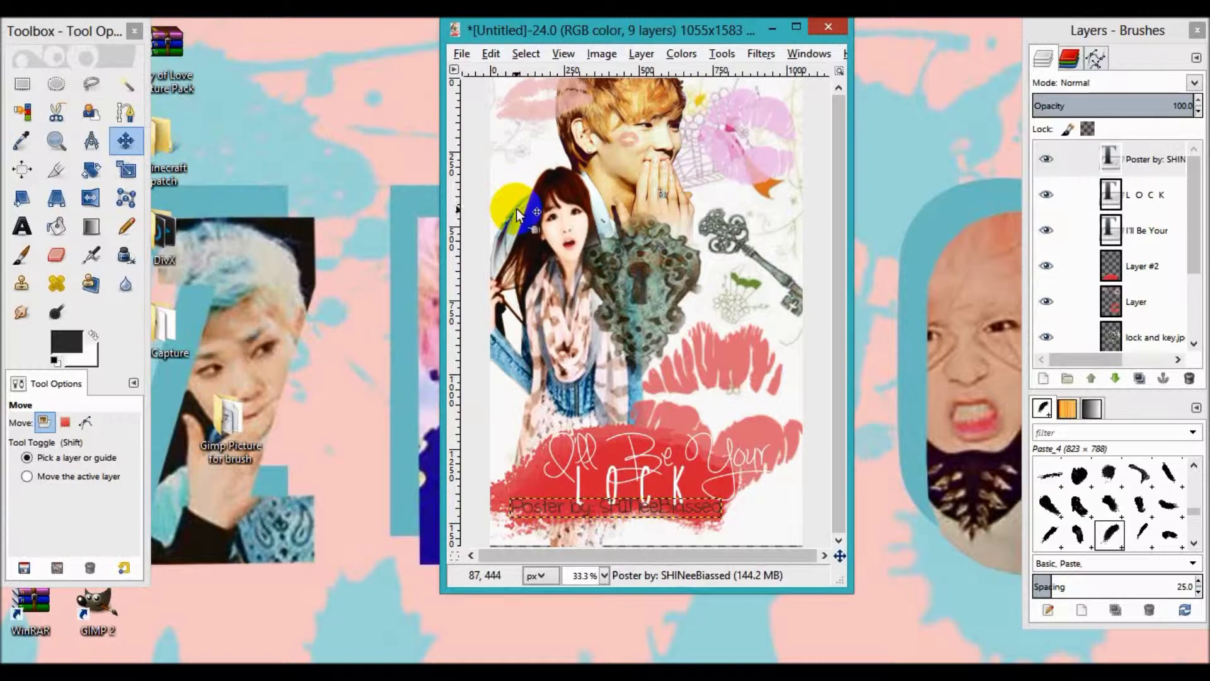
click(119, 224)
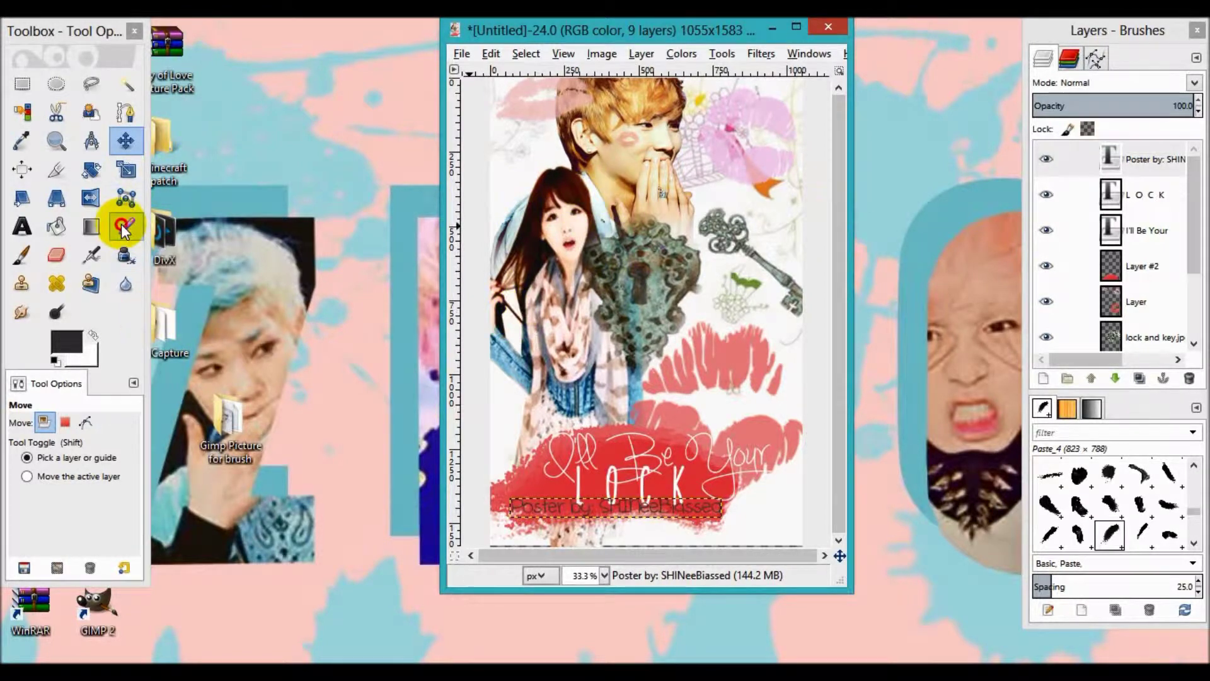
- Stamp white stars beside LOCK on Layer #2 with the stars brush at about size 135
click(123, 344)
scroll(126, 347, up, 2)
click(81, 352)
click(24, 536)
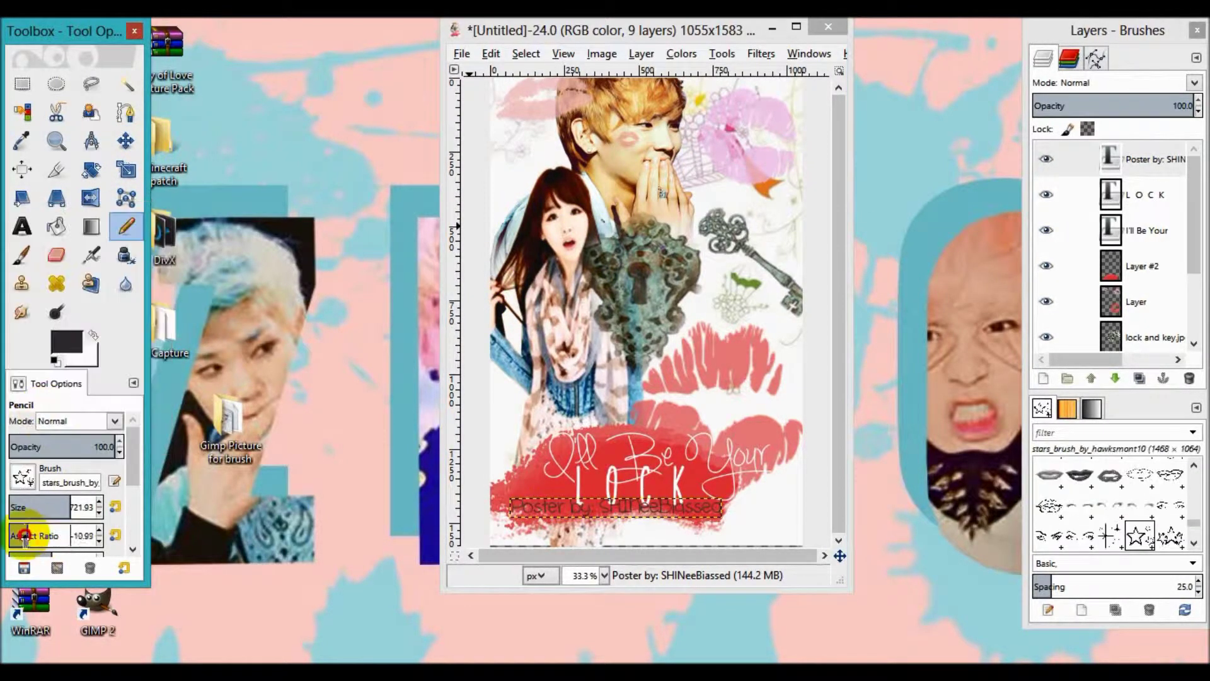
drag(63, 533, 75, 533)
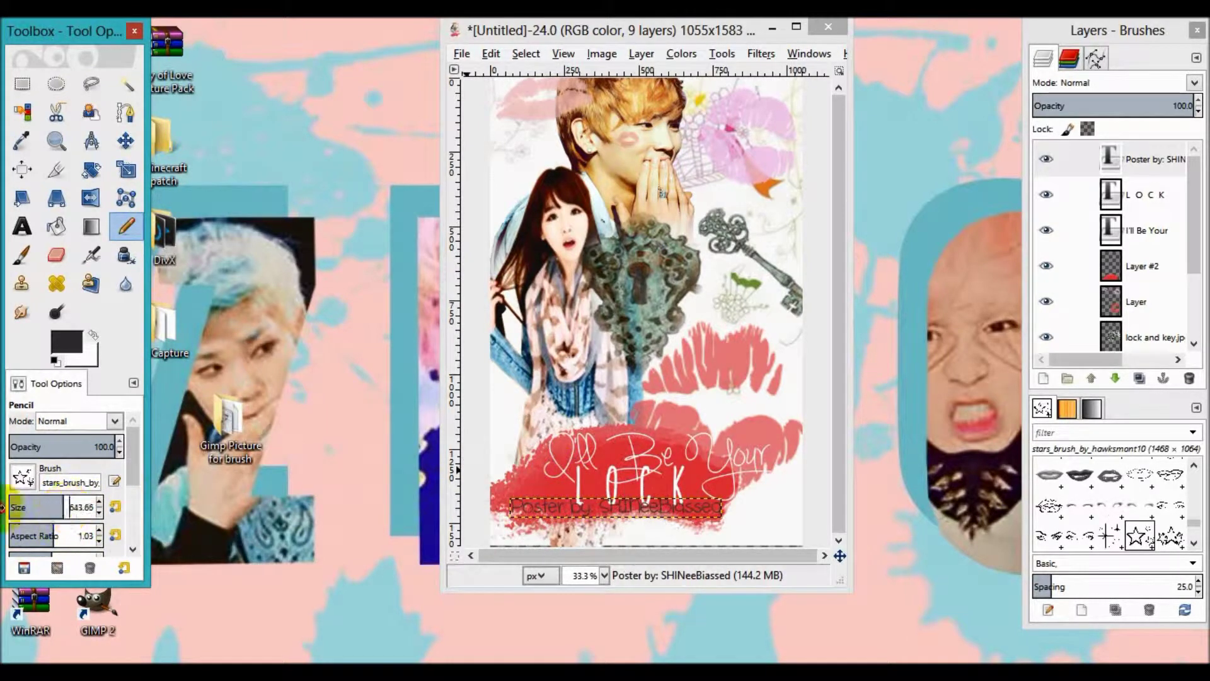
drag(30, 504, 21, 507)
click(66, 342)
click(286, 377)
click(311, 448)
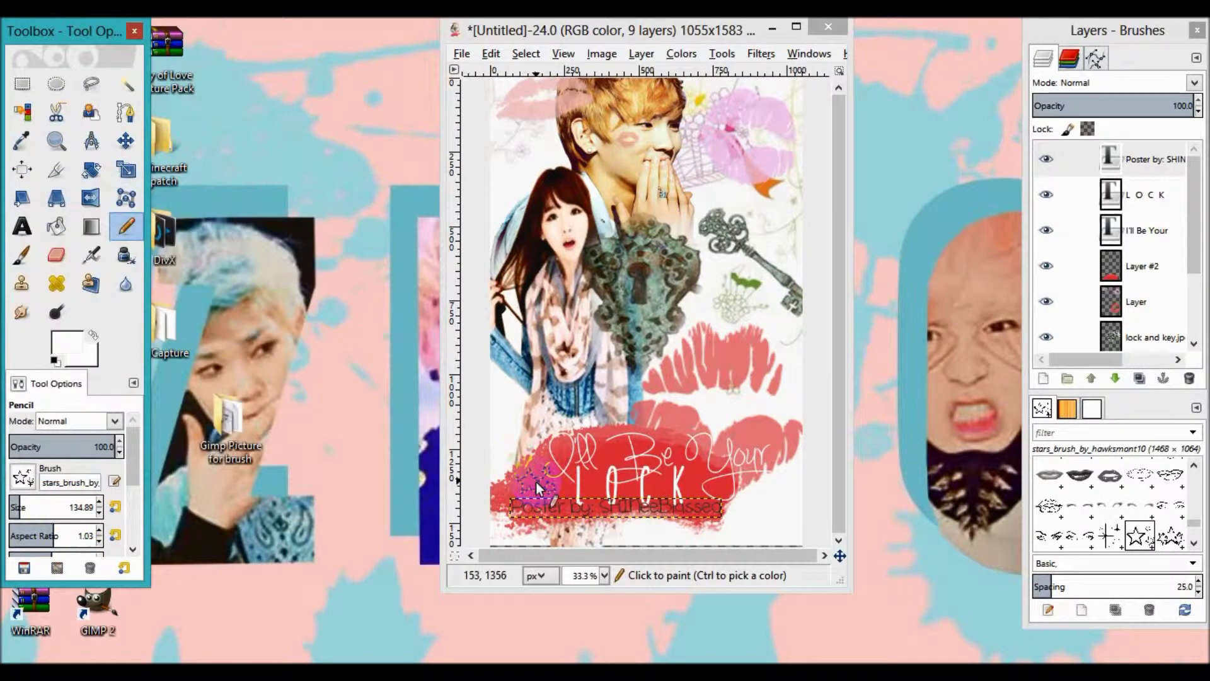
click(1149, 267)
click(525, 482)
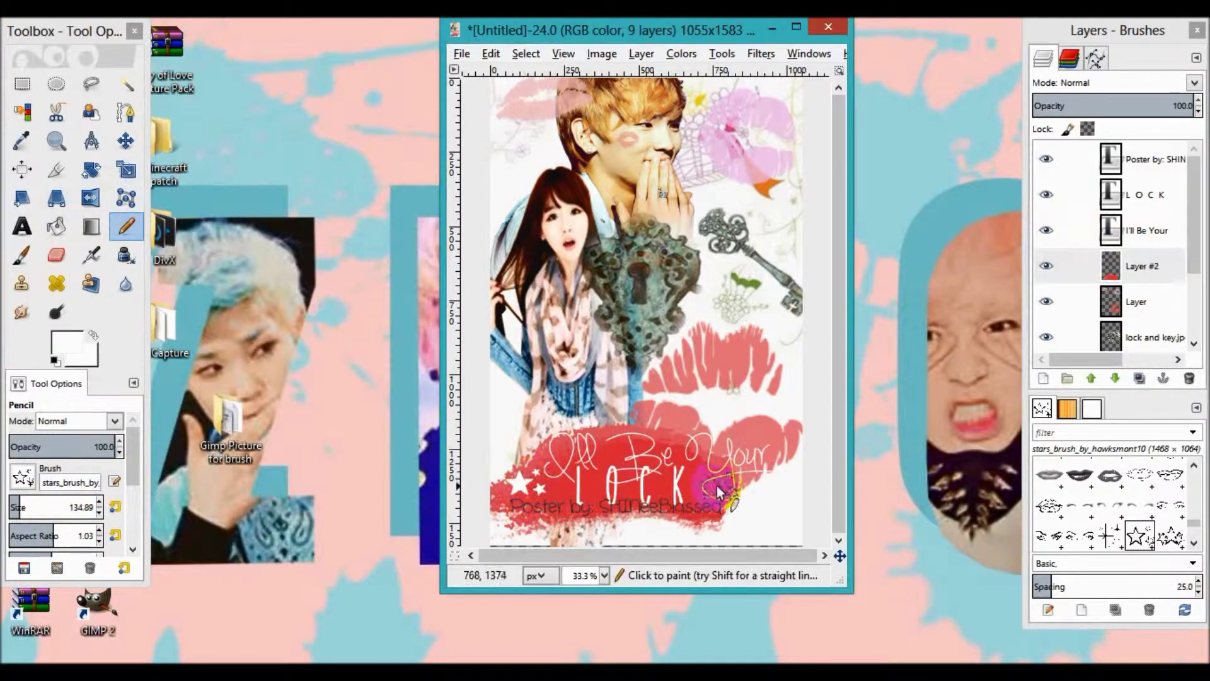
- Export the poster as Lock.jpg into the Pictures 'posters' folder at JPEG quality 100
click(463, 55)
click(530, 73)
key(Escape)
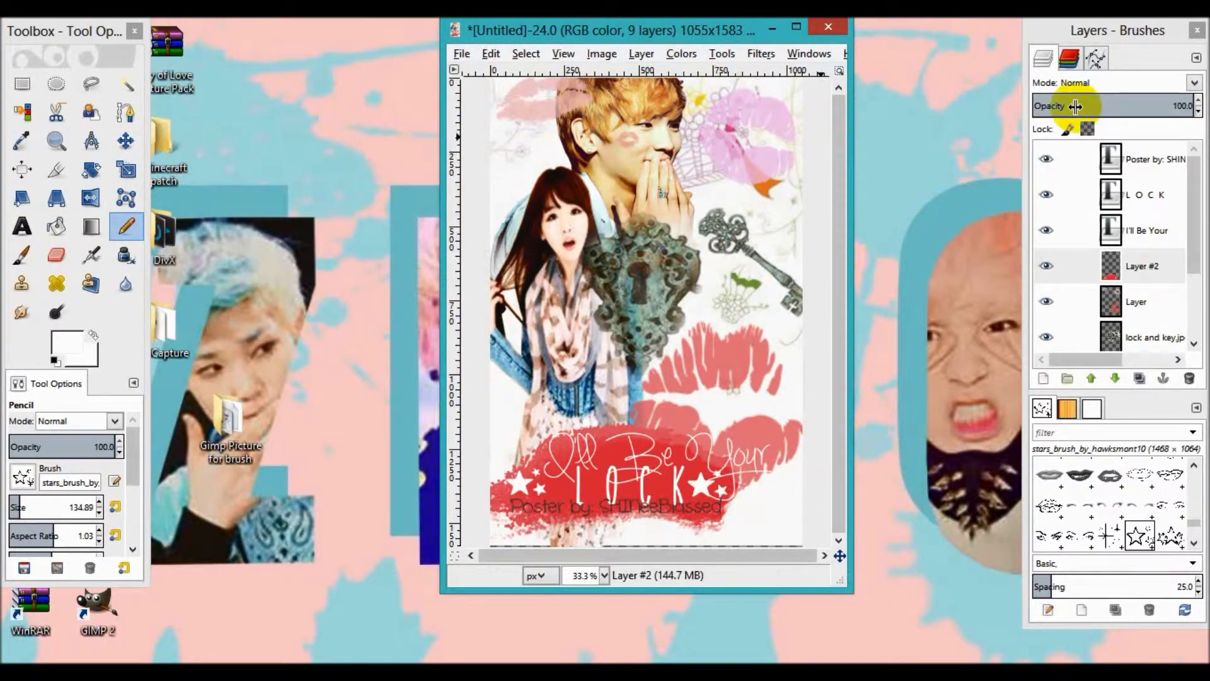
click(462, 53)
click(536, 295)
text(Lock)
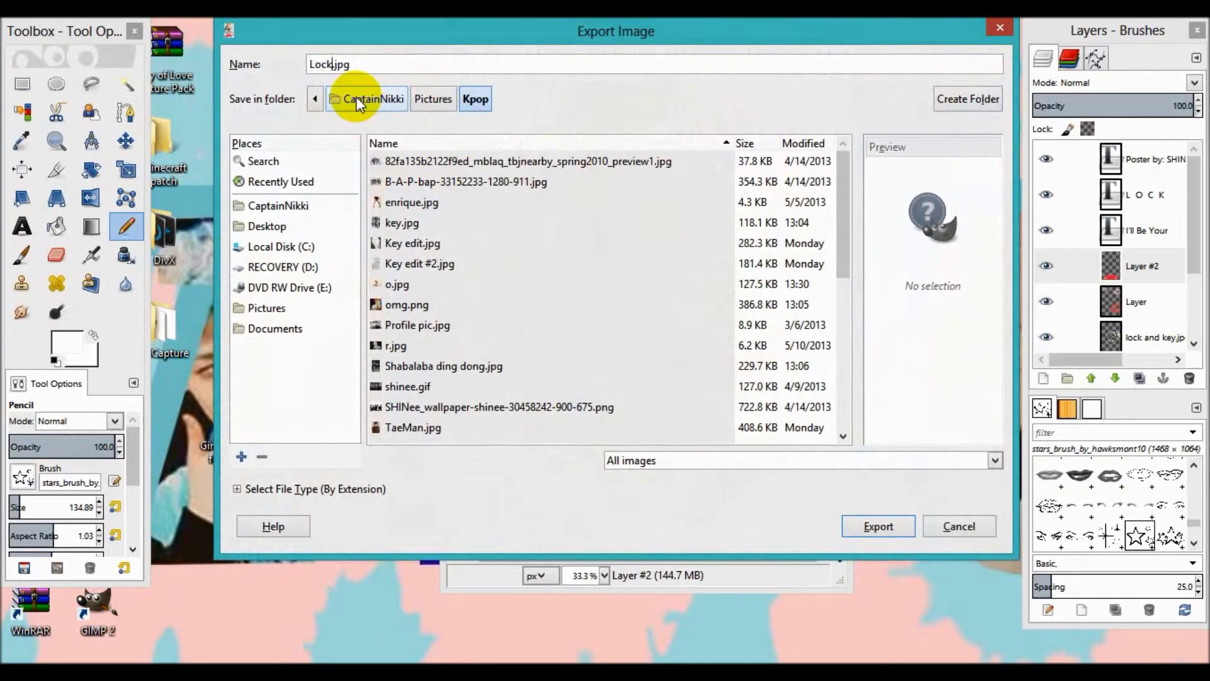
click(433, 99)
double_click(428, 325)
click(860, 527)
click(158, 252)
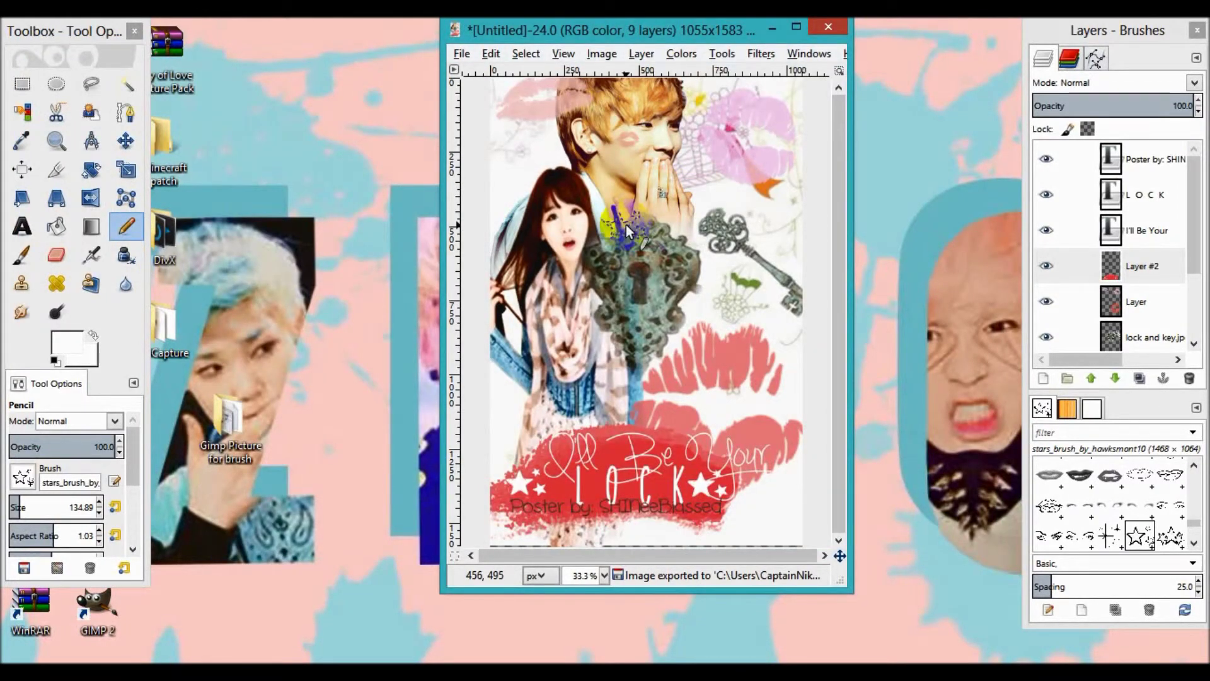